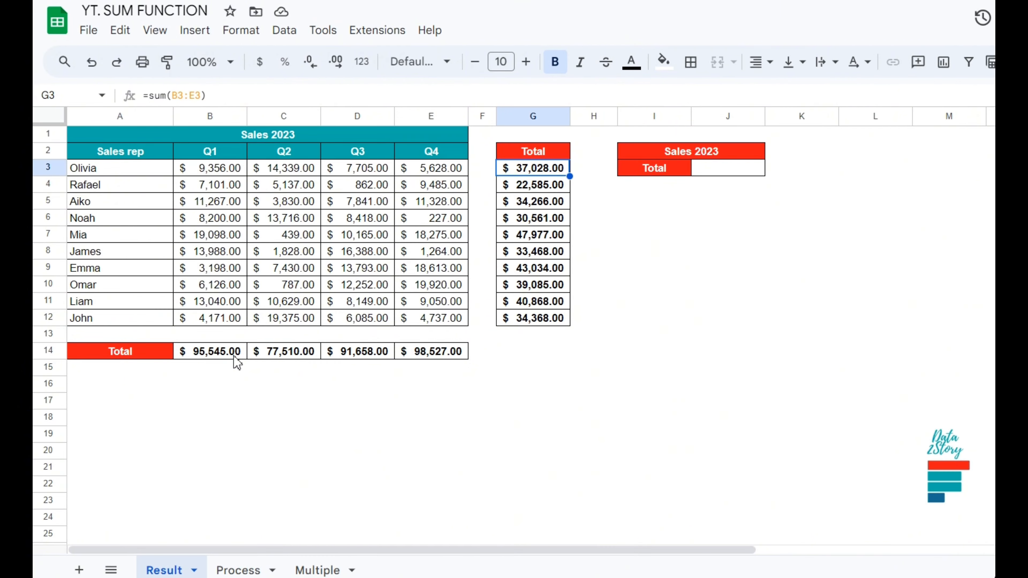
Review the finished example totals on the Result and Multiple sheets.
{"action": "left_click", "coordinate": [235, 355]}
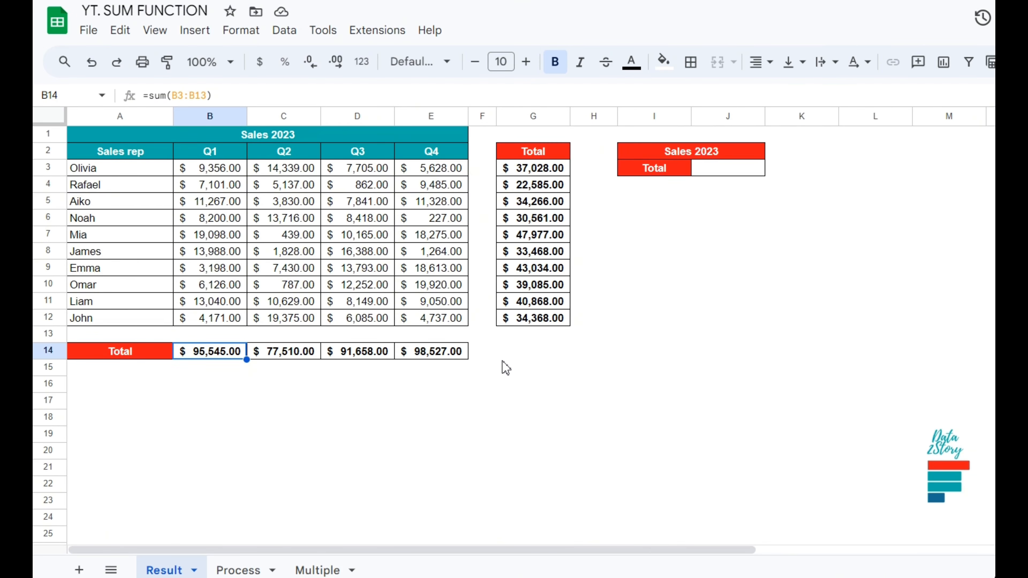
{"action": "left_click", "coordinate": [706, 171]}
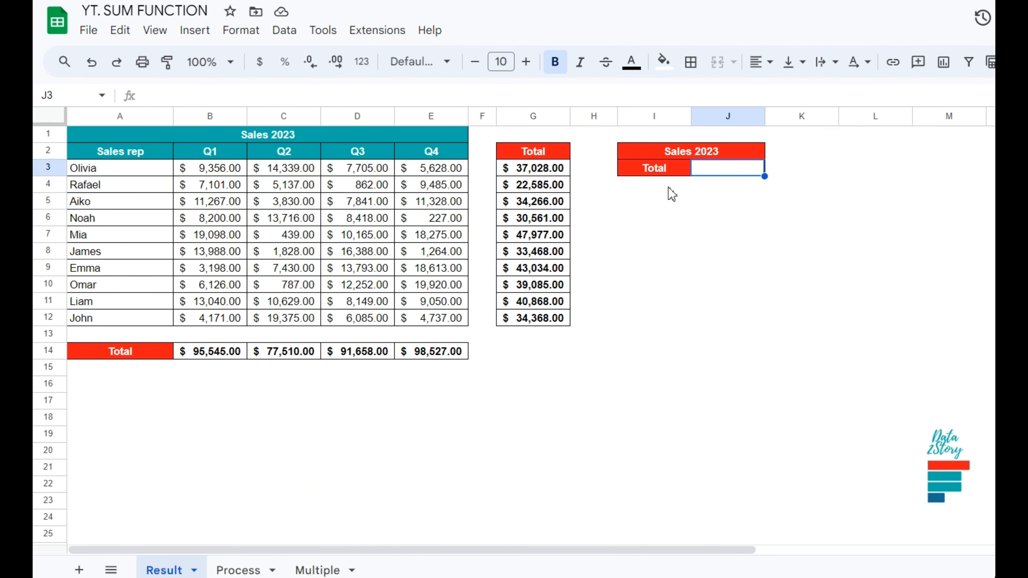
{"action": "left_click", "coordinate": [318, 571]}
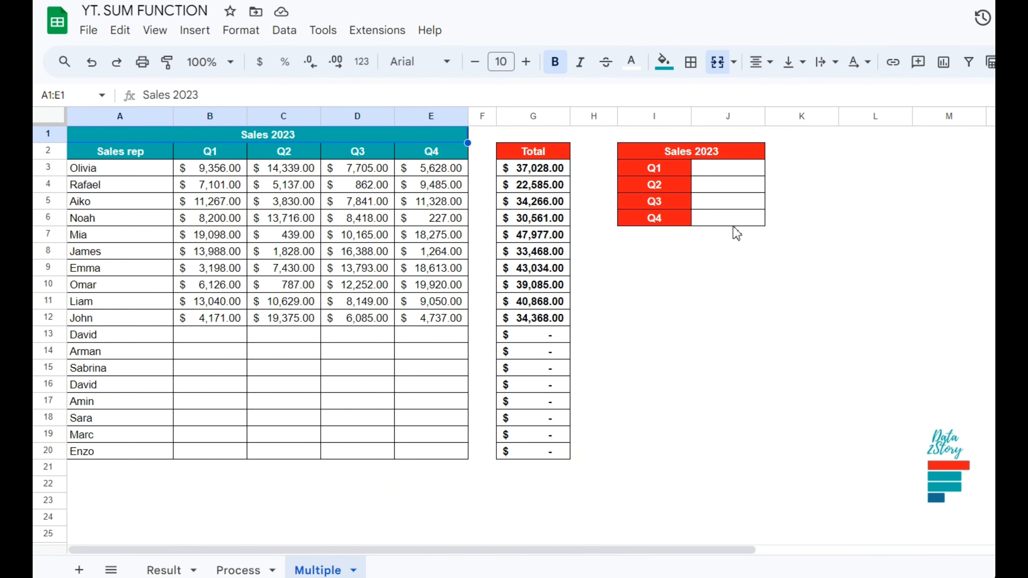
{"action": "left_click", "coordinate": [164, 570]}
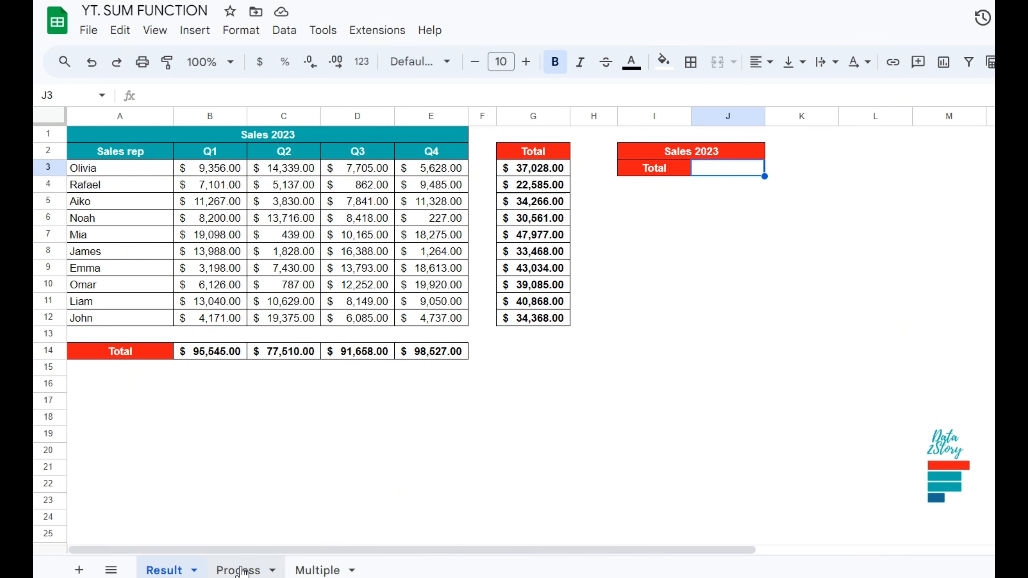
On the Process sheet, enter =sum(B3:E3) in G3 to total Olivia's quarterly sales.
{"action": "left_click", "coordinate": [242, 570]}
{"action": "left_click", "coordinate": [541, 173]}
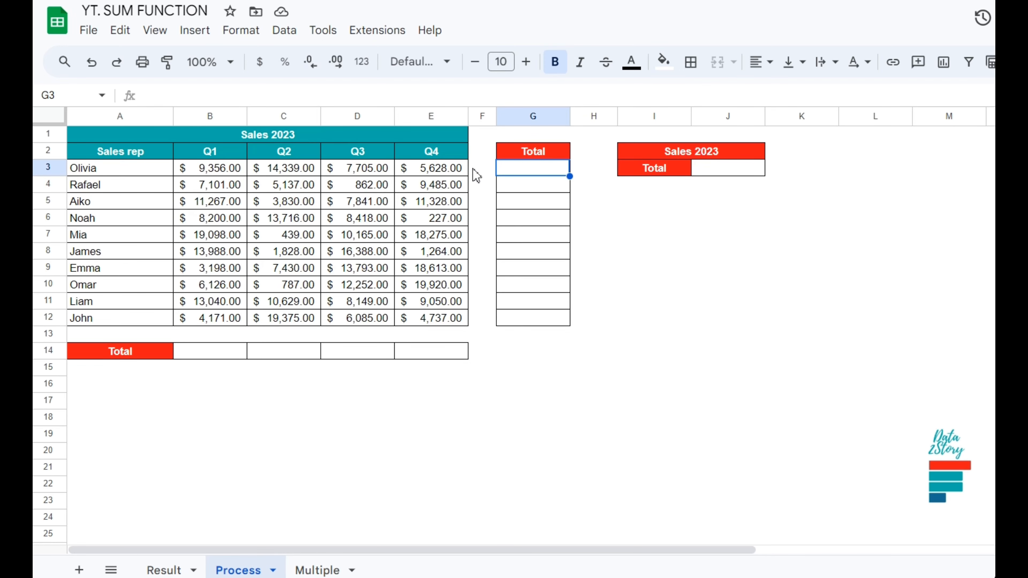
{"action": "type", "text": "=sum"}
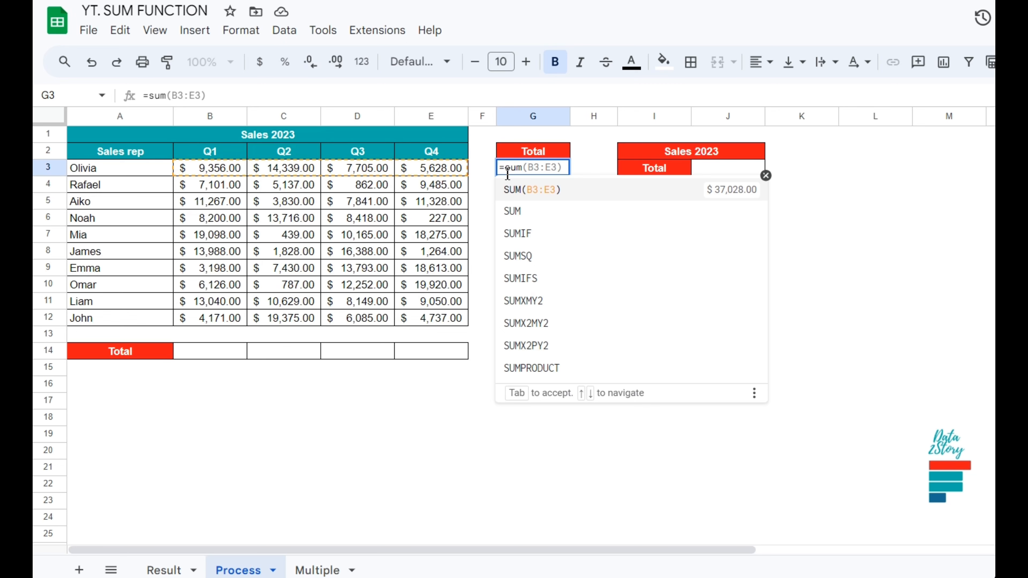
{"action": "type", "text": "("}
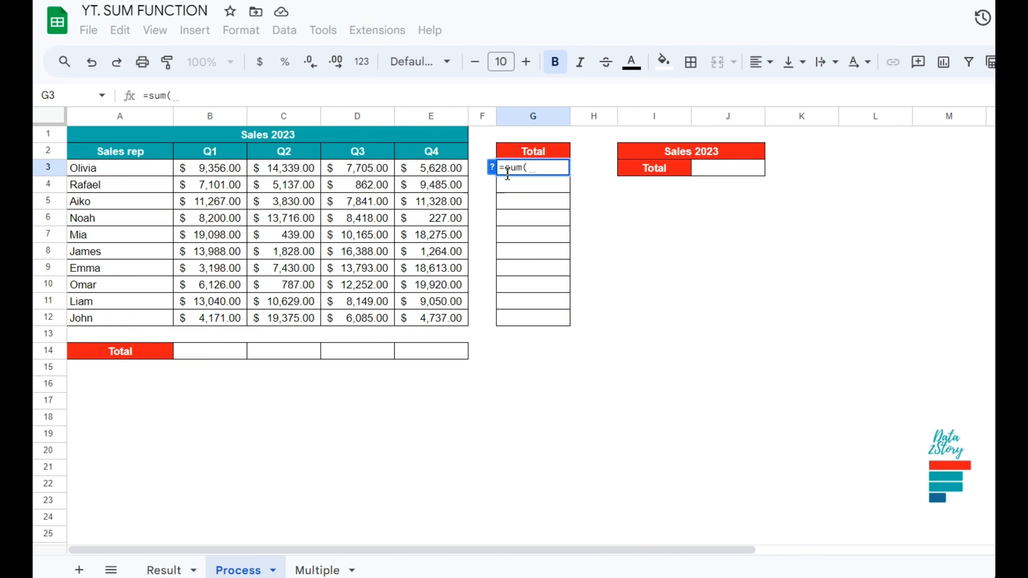
{"action": "left_click_drag", "start_coordinate": [234, 173], "coordinate": [410, 173]}
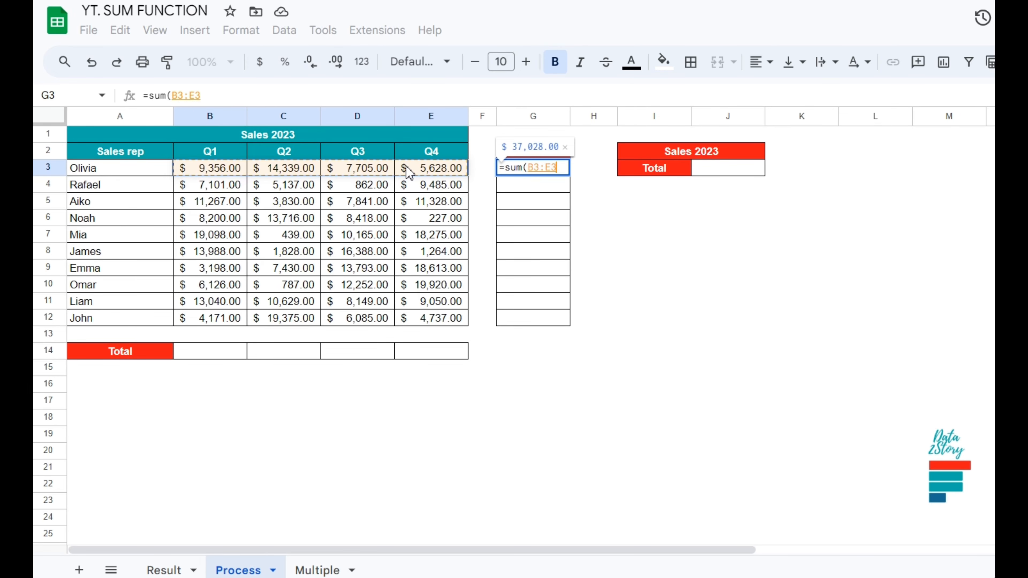
{"action": "type", "text": ")"}
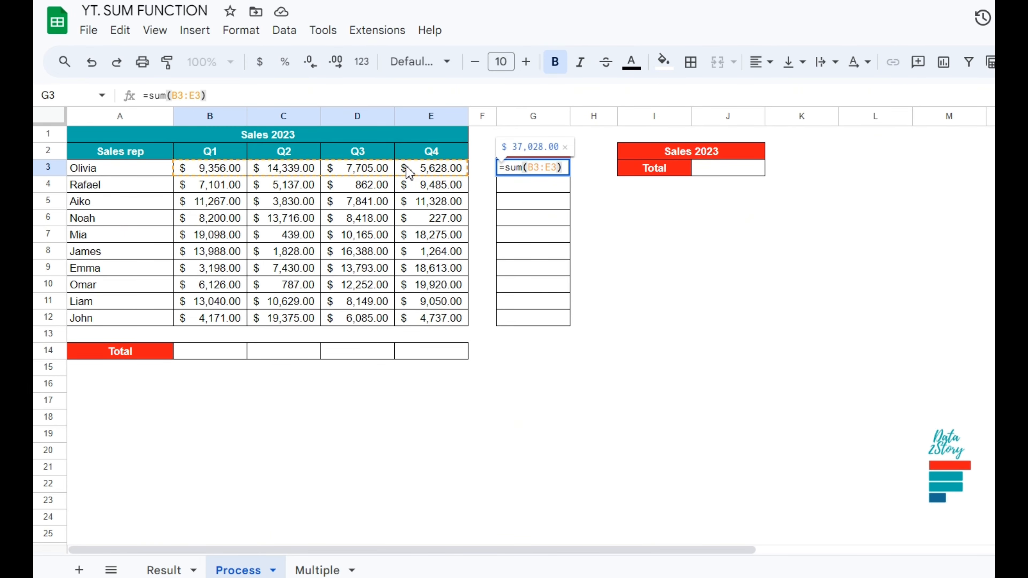
{"action": "key", "text": "Return"}
Enter =sum(b4:e4) in G4 and fill it down through G12 for the remaining sales reps.
{"action": "type", "text": "=sum("}
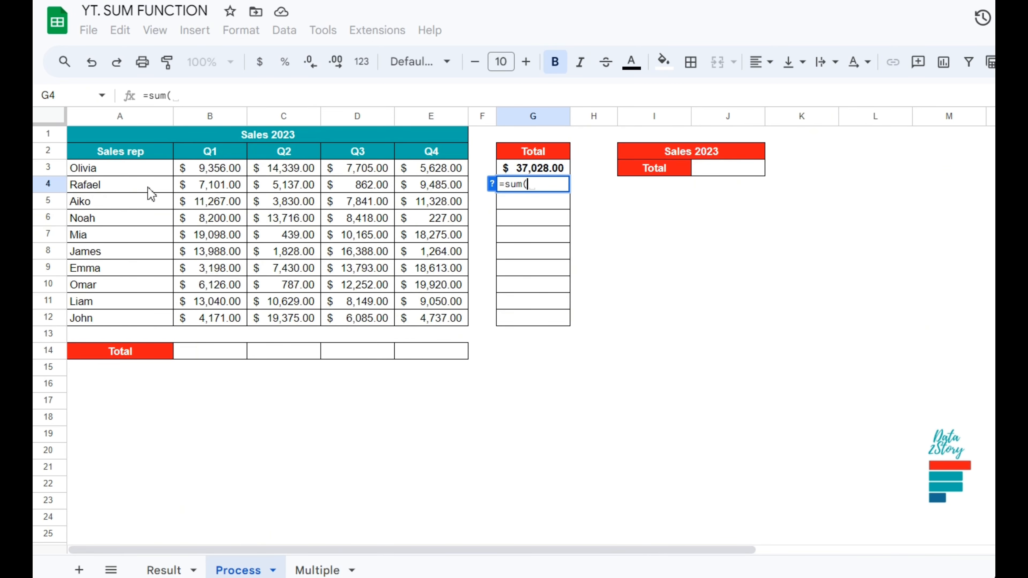
{"action": "type", "text": "b4:"}
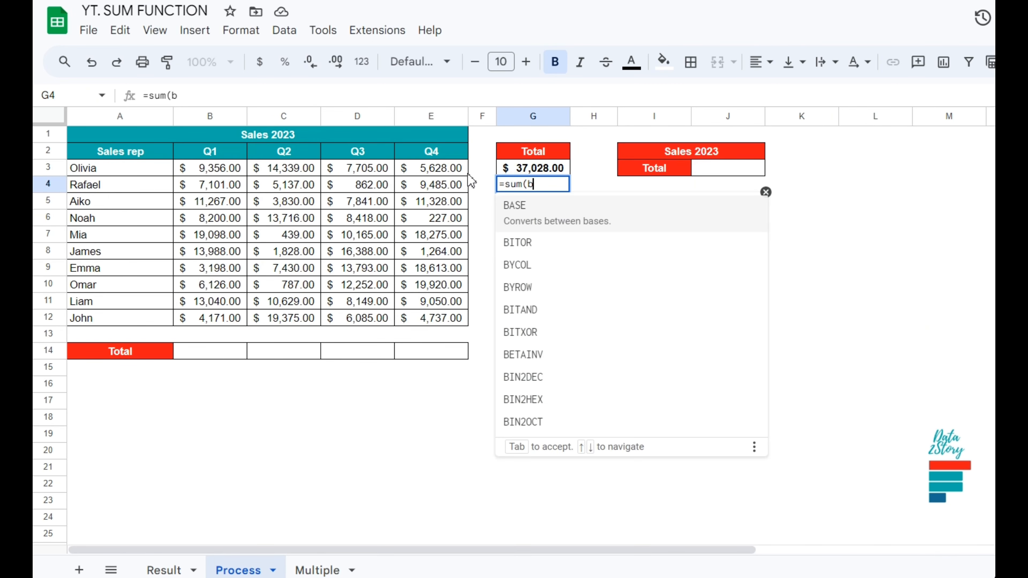
{"action": "left_click", "coordinate": [455, 187]}
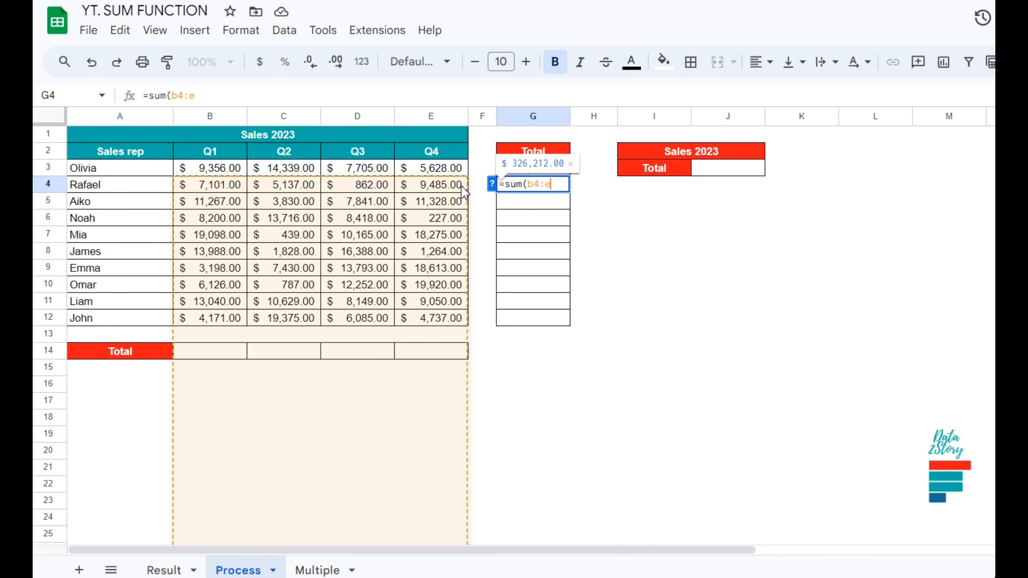
{"action": "key", "text": "Return"}
{"action": "left_click_drag", "start_coordinate": [570, 193], "coordinate": [574, 328]}
Enter =sum(B3:B12) in B14 to total the Q1 column.
{"action": "left_click", "coordinate": [222, 357]}
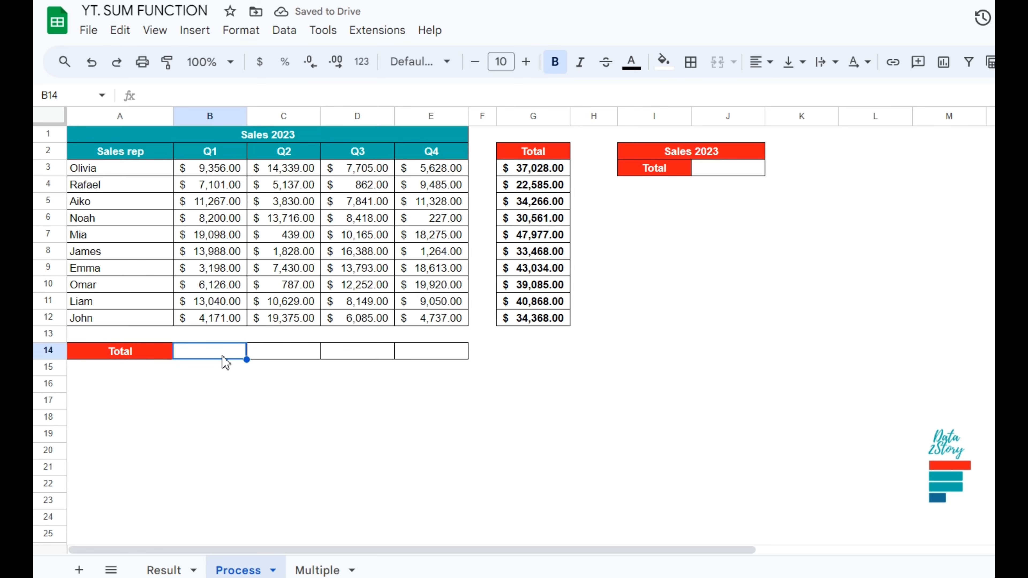
{"action": "type", "text": "=sum"}
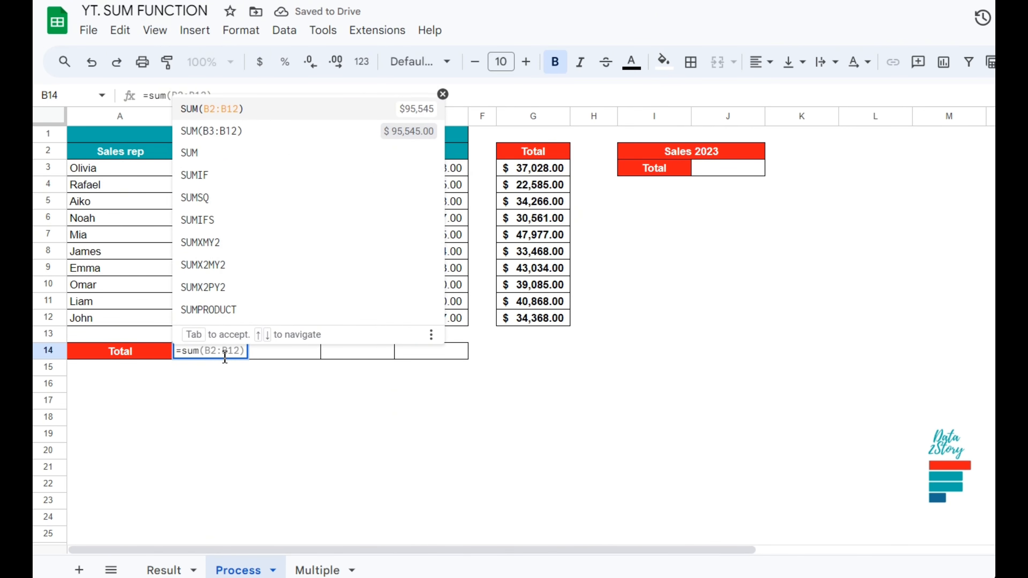
{"action": "type", "text": "("}
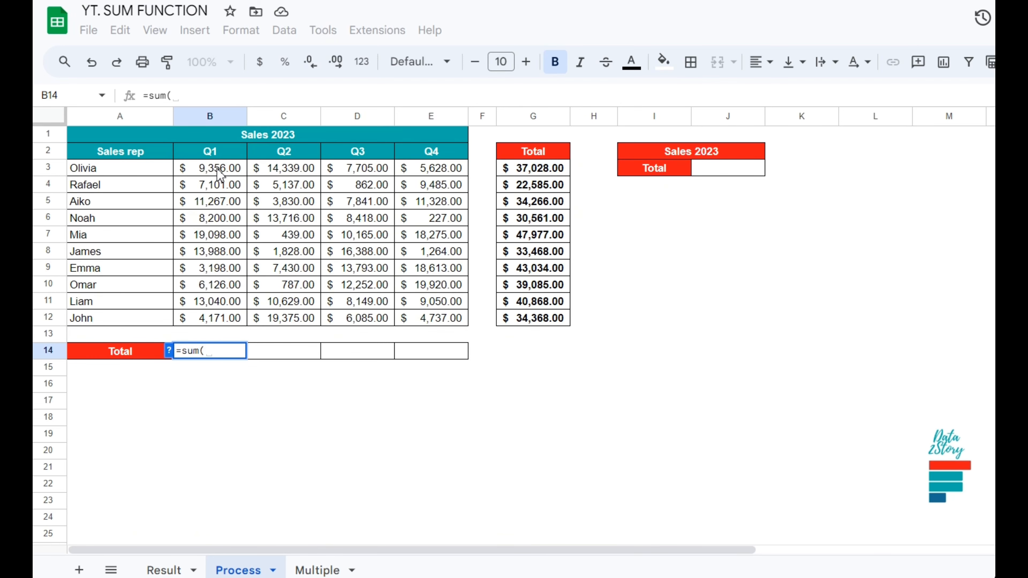
{"action": "left_click_drag", "start_coordinate": [219, 173], "coordinate": [218, 320]}
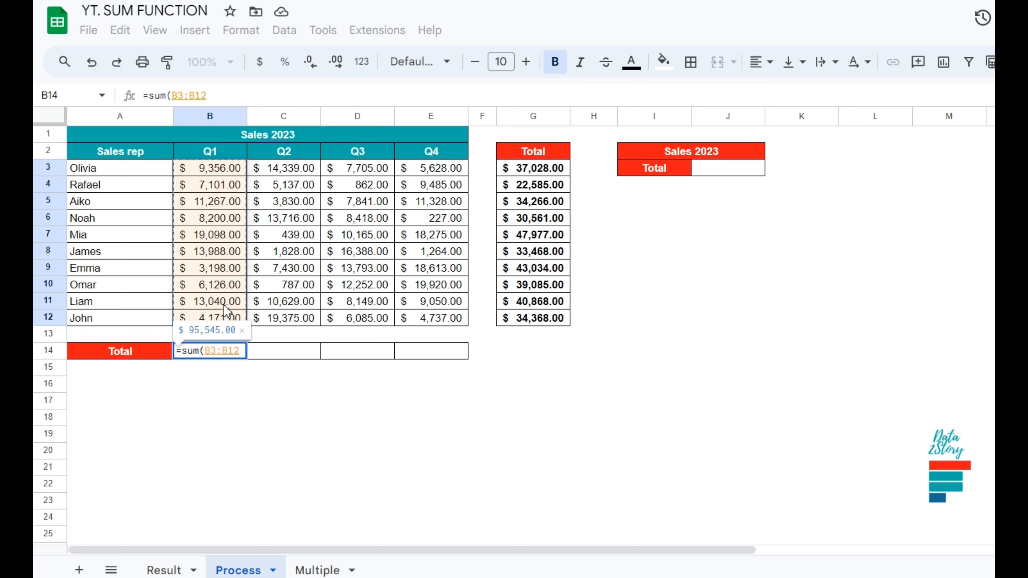
{"action": "key", "text": "Return"}
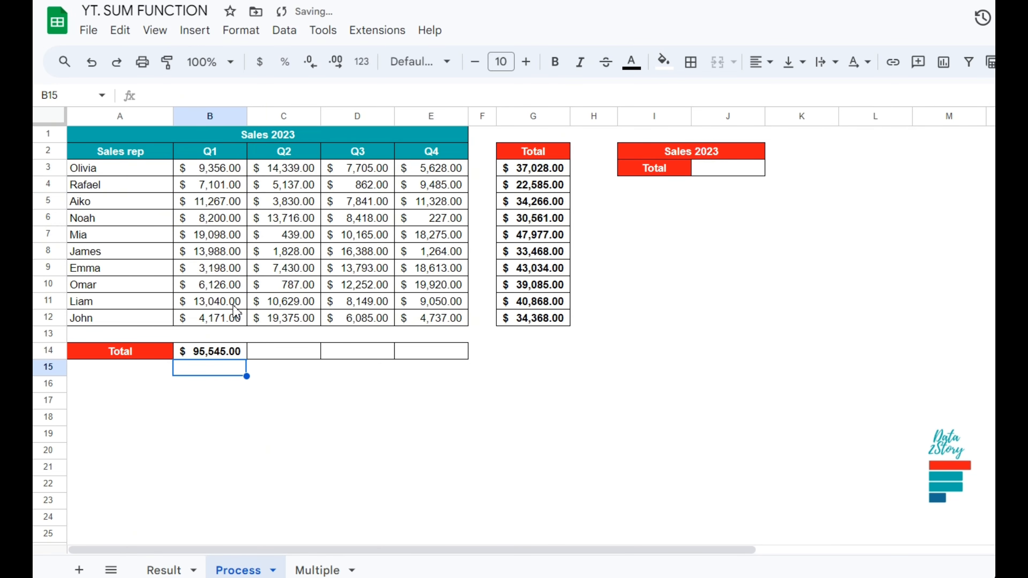
Enter =sum(c3:c12) in C14 to total the Q2 column.
{"action": "left_click", "coordinate": [277, 353]}
{"action": "type", "text": "=sum"}
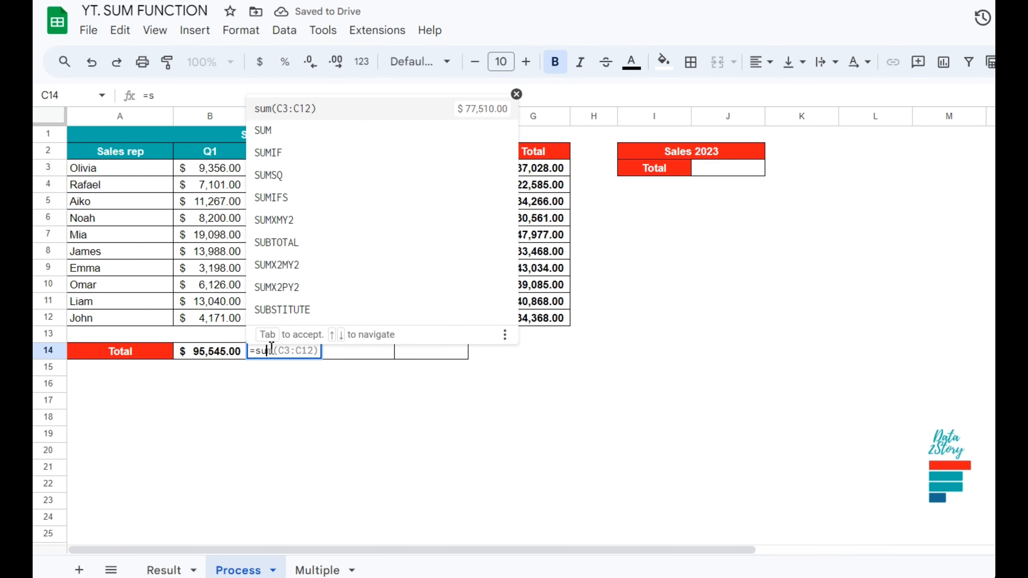
{"action": "type", "text": "("}
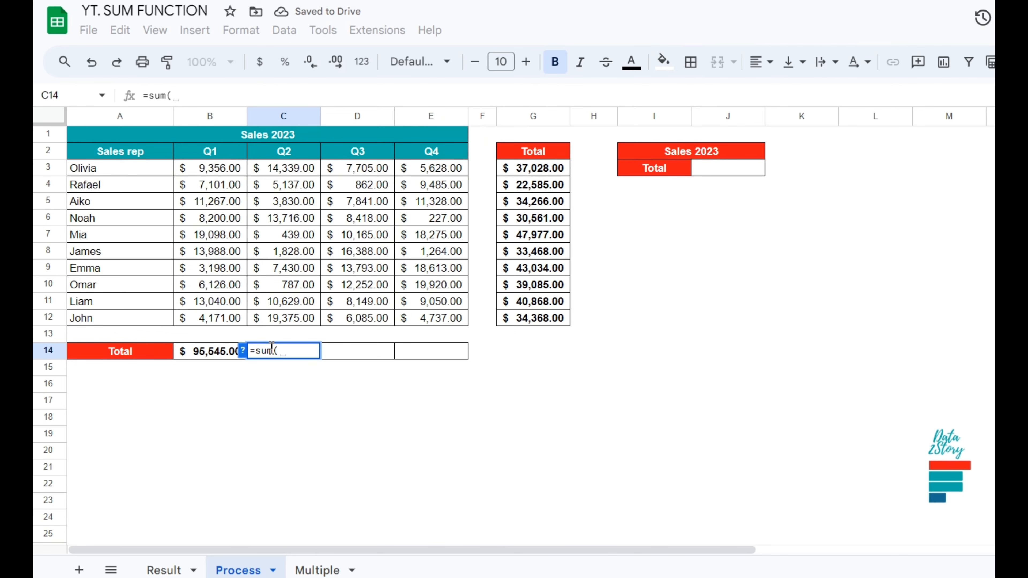
{"action": "type", "text": "c"}
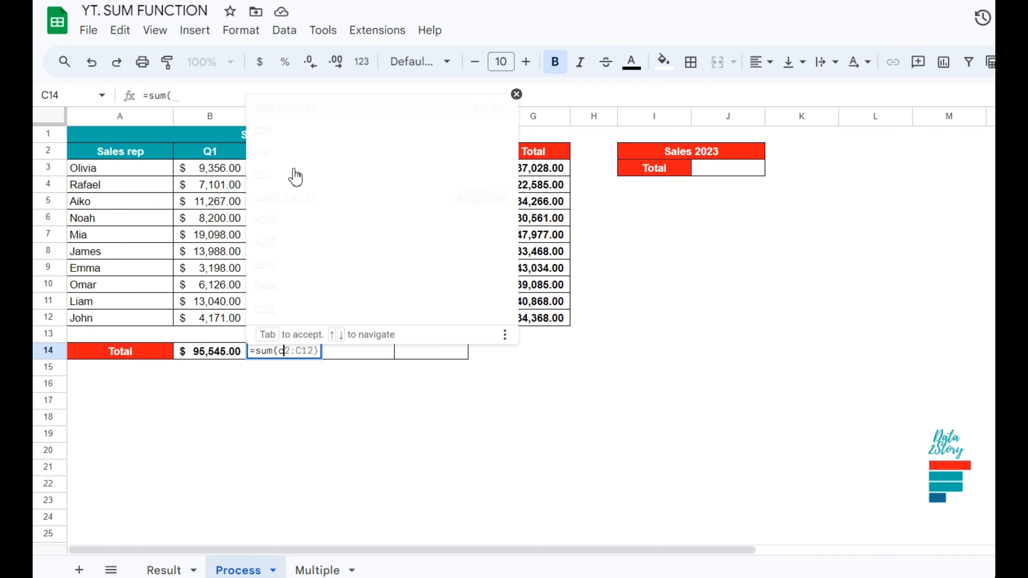
{"action": "type", "text": "3"}
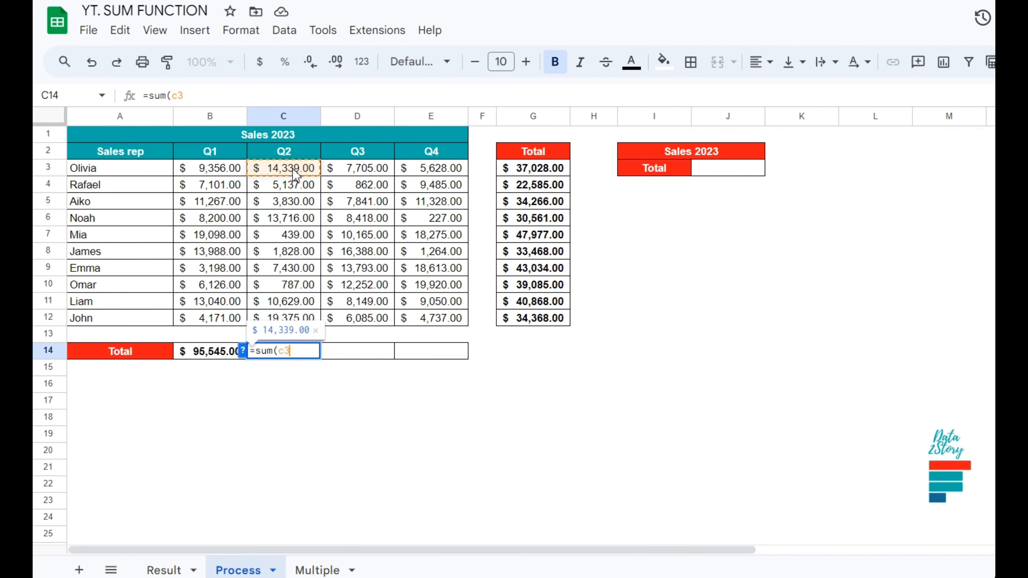
{"action": "type", "text": ":"}
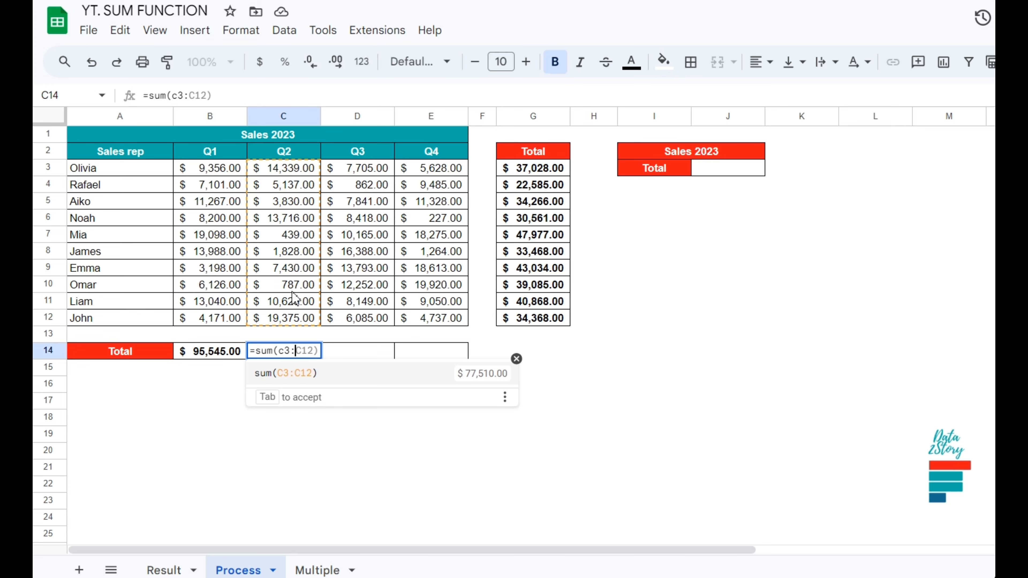
{"action": "type", "text": "c12"}
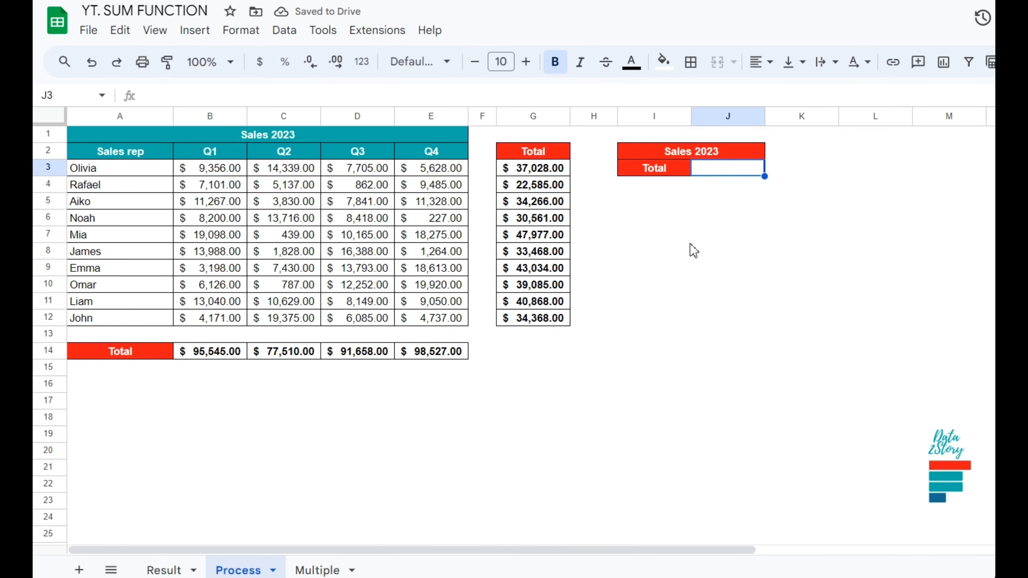
Enter =sum(B3:B12,C3:C12,D3:D12,e3:e12) in J3 to total all four quarter ranges.
{"action": "type", "text": "=sum"}
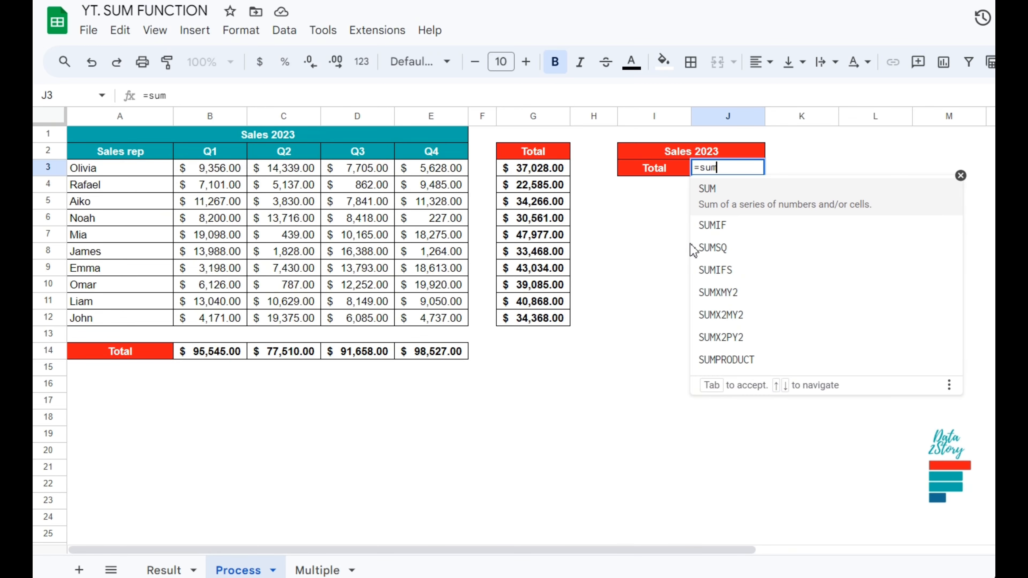
{"action": "type", "text": "("}
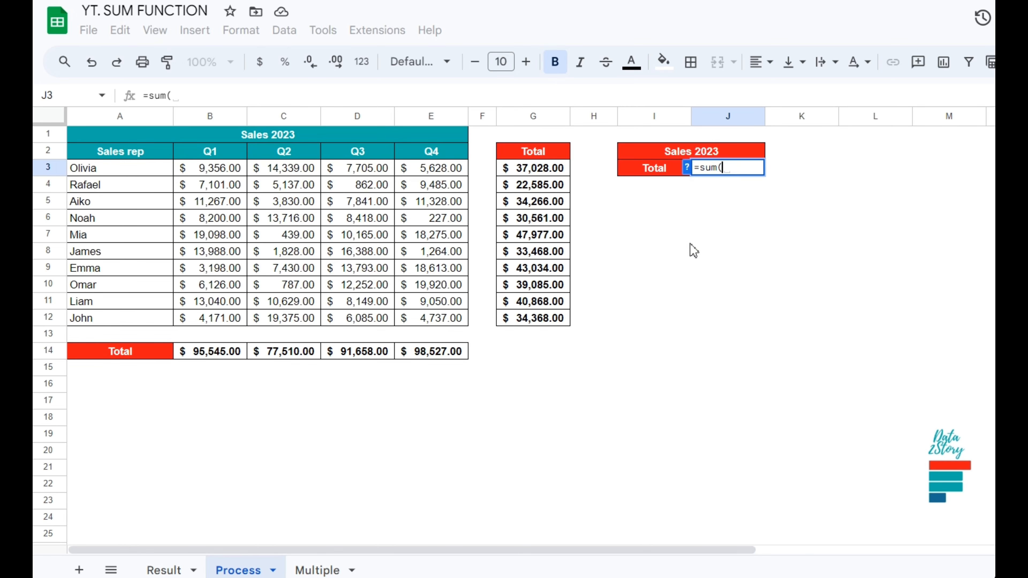
{"action": "left_click_drag", "start_coordinate": [216, 170], "coordinate": [216, 323]}
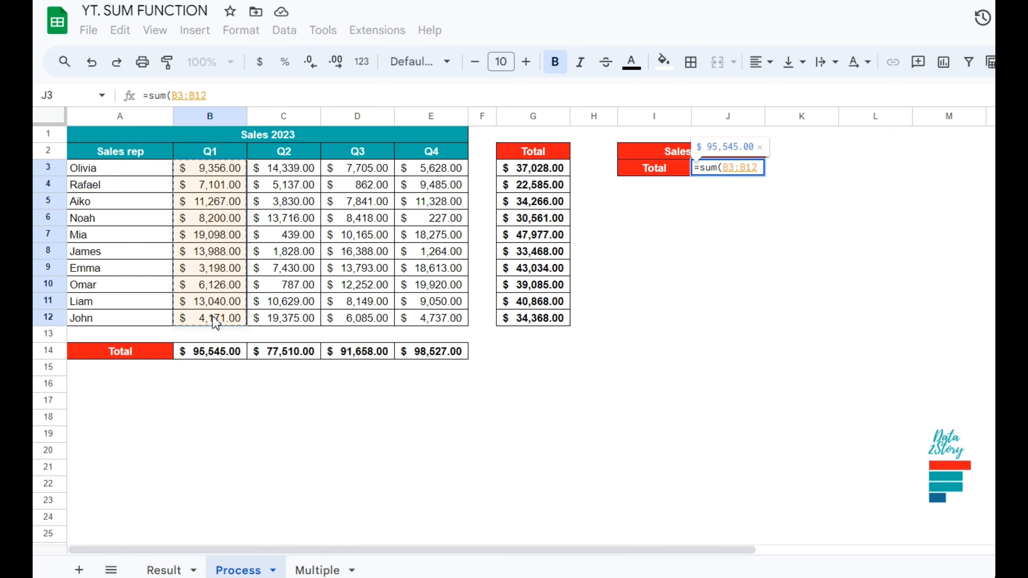
{"action": "type", "text": ","}
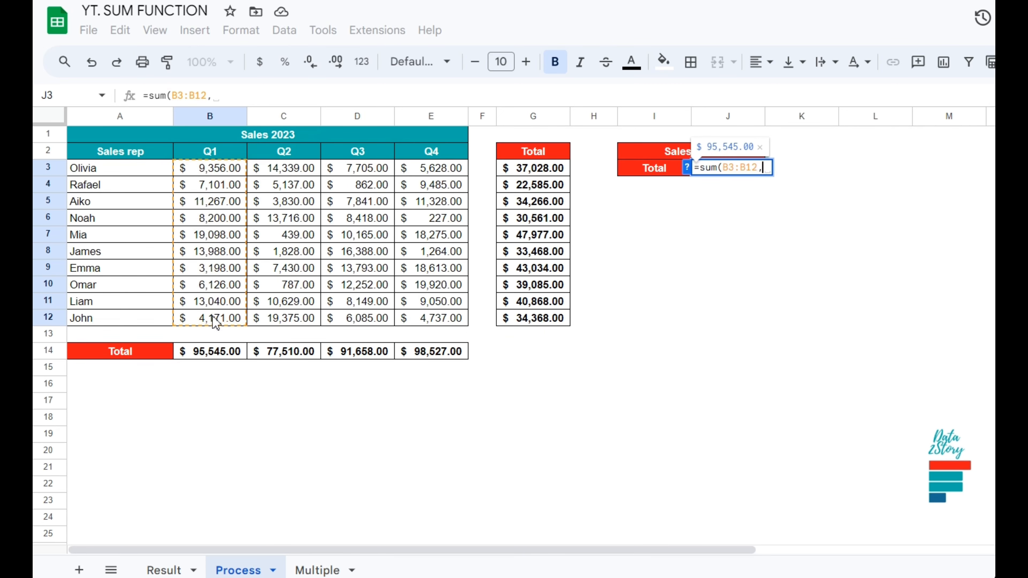
{"action": "left_click_drag", "start_coordinate": [286, 170], "coordinate": [286, 319]}
{"action": "type", "text": ","}
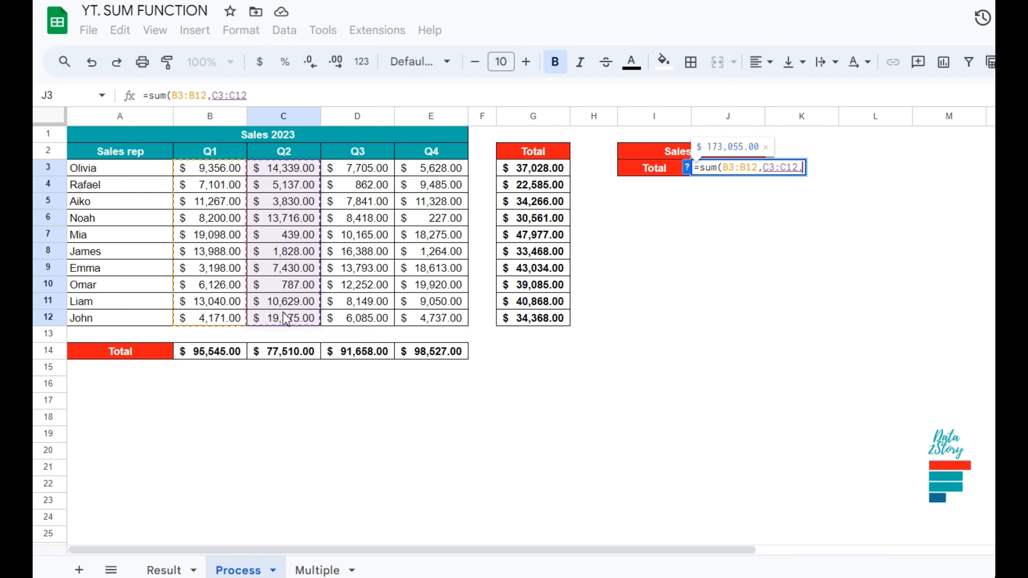
{"action": "left_click_drag", "start_coordinate": [361, 173], "coordinate": [363, 320]}
{"action": "type", "text": ","}
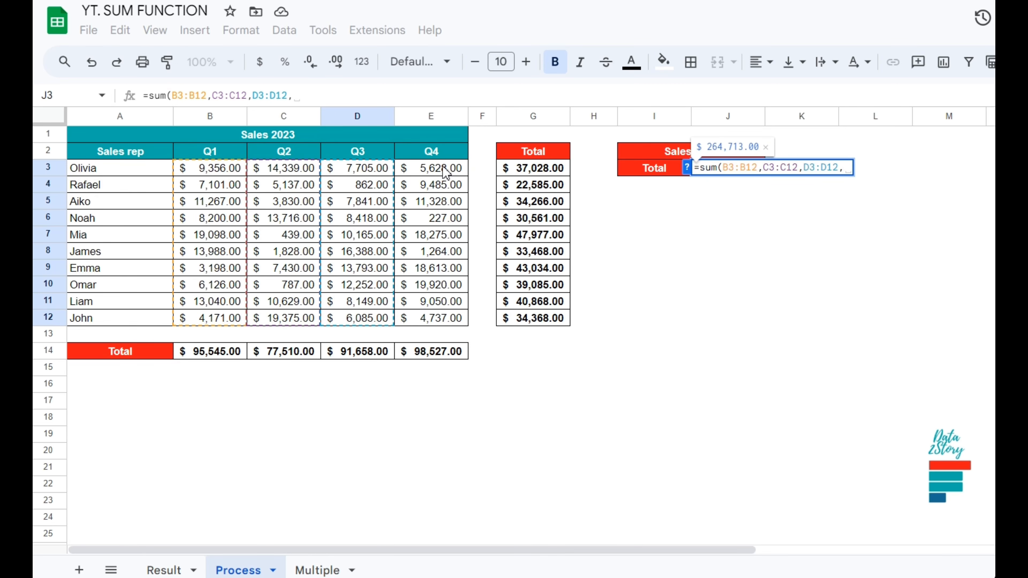
{"action": "type", "text": "e"}
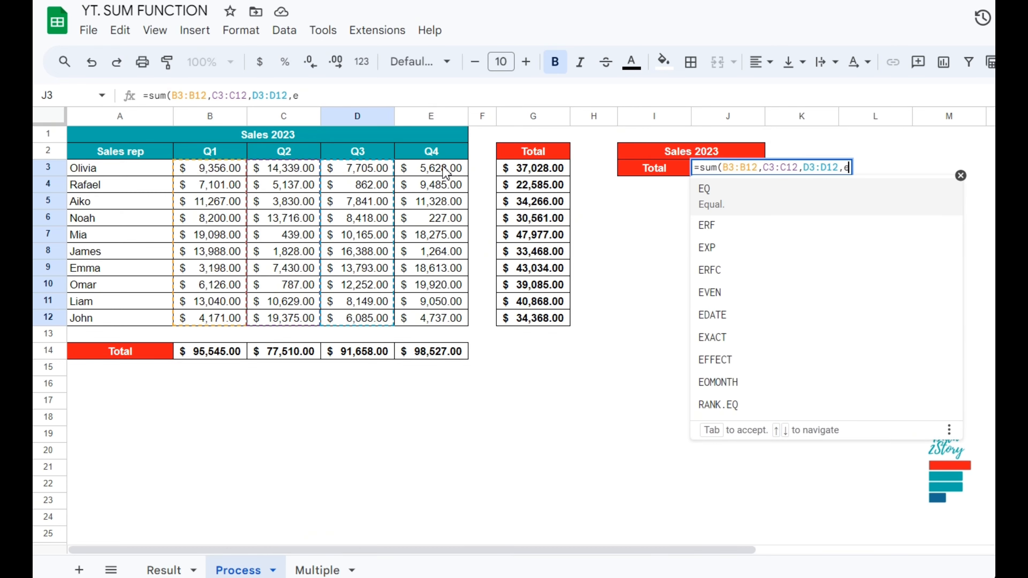
{"action": "type", "text": "3"}
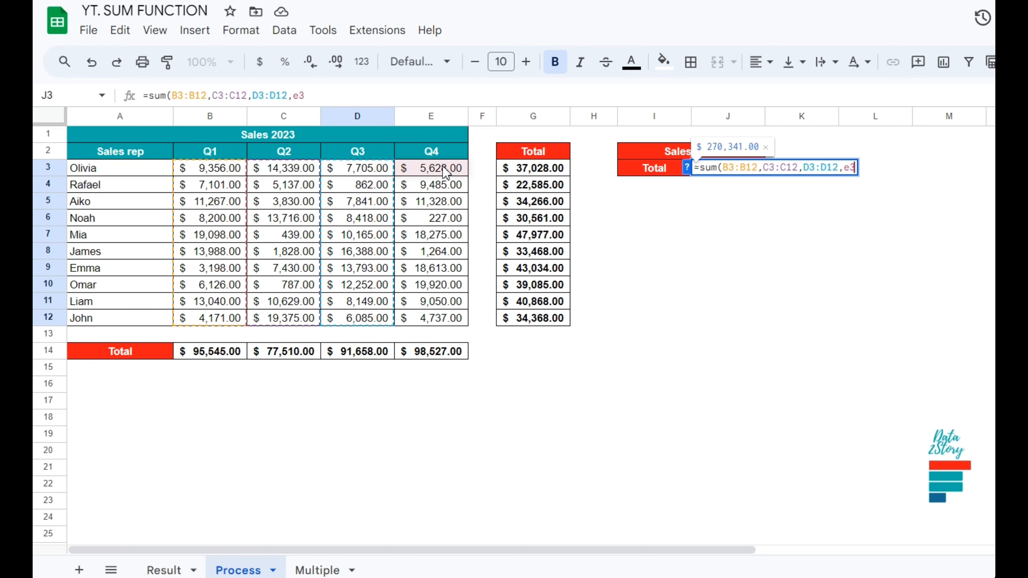
{"action": "type", "text": ":"}
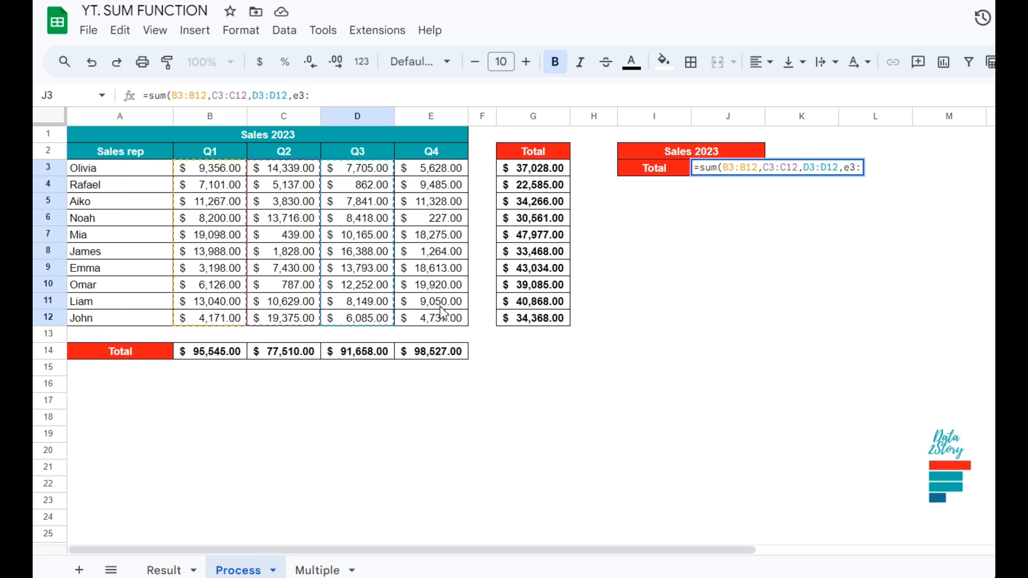
{"action": "type", "text": "e"}
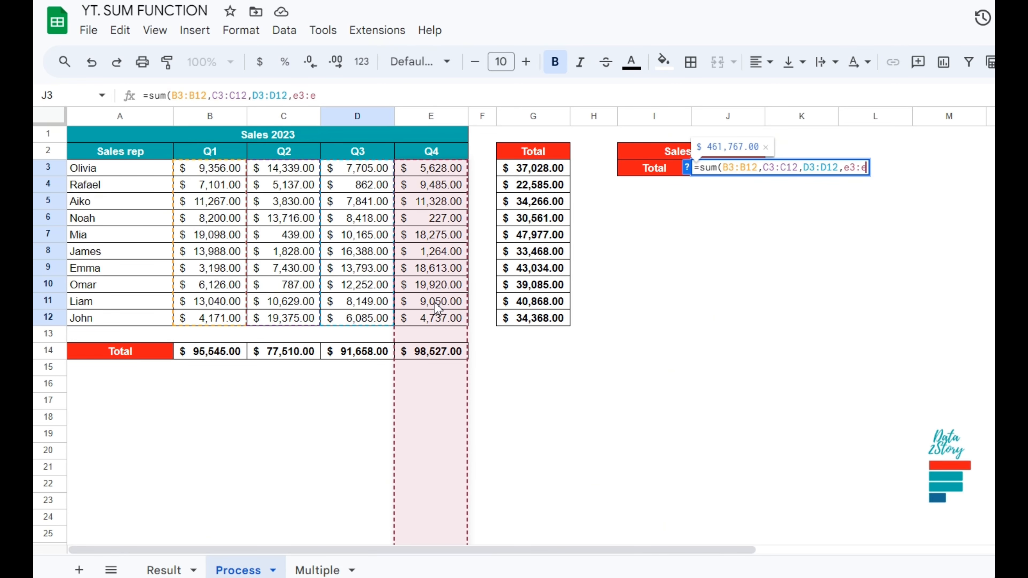
{"action": "type", "text": "12"}
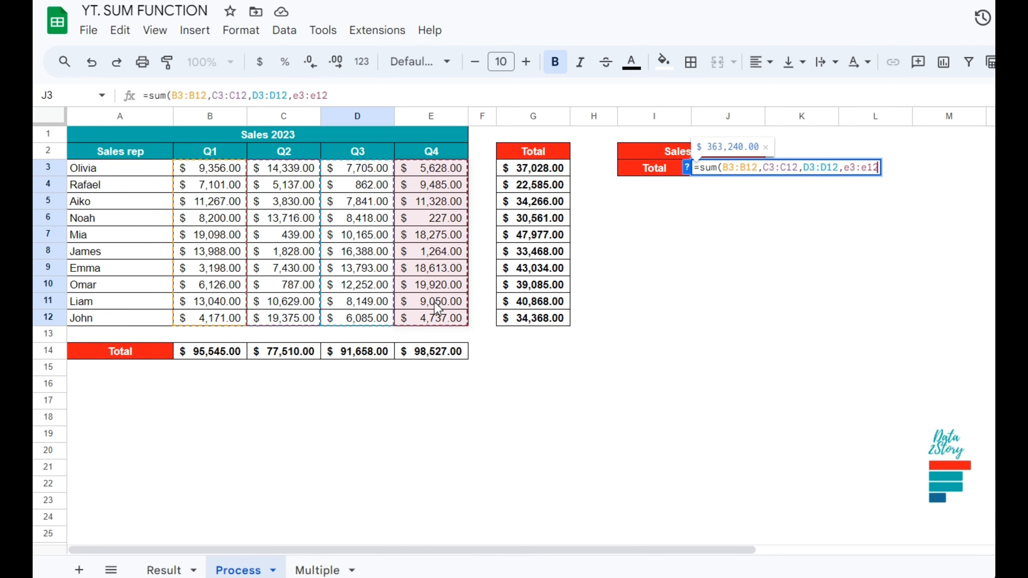
{"action": "type", "text": ")"}
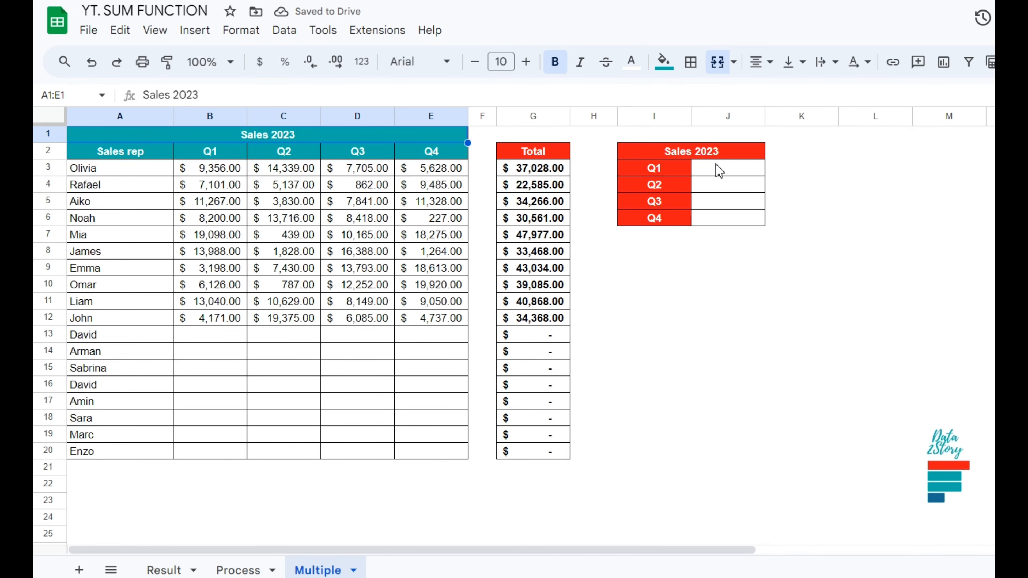
Enter =sum(b:b) in J3 to total the whole Q1 column.
{"action": "left_click", "coordinate": [720, 172]}
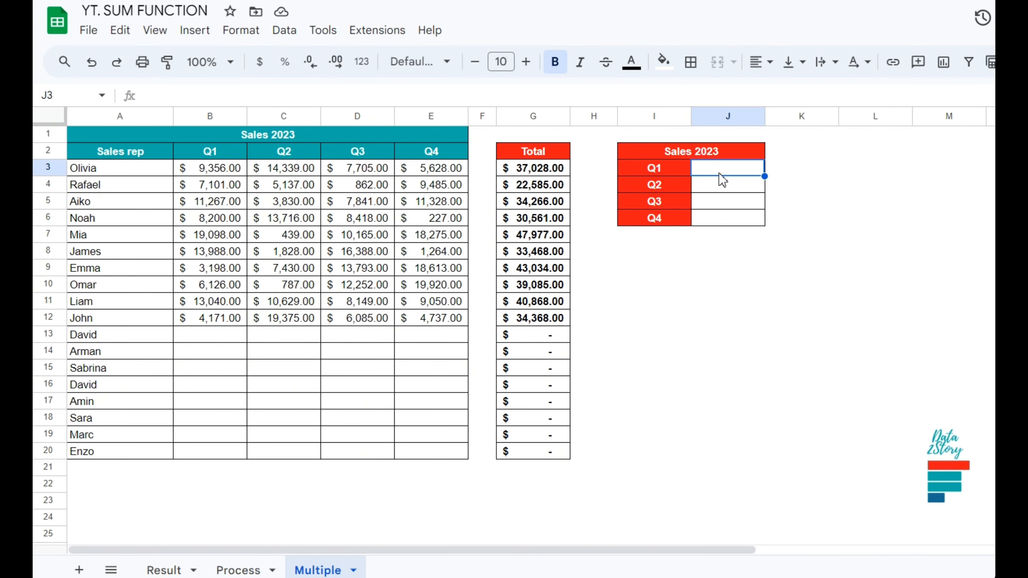
{"action": "type", "text": "=su"}
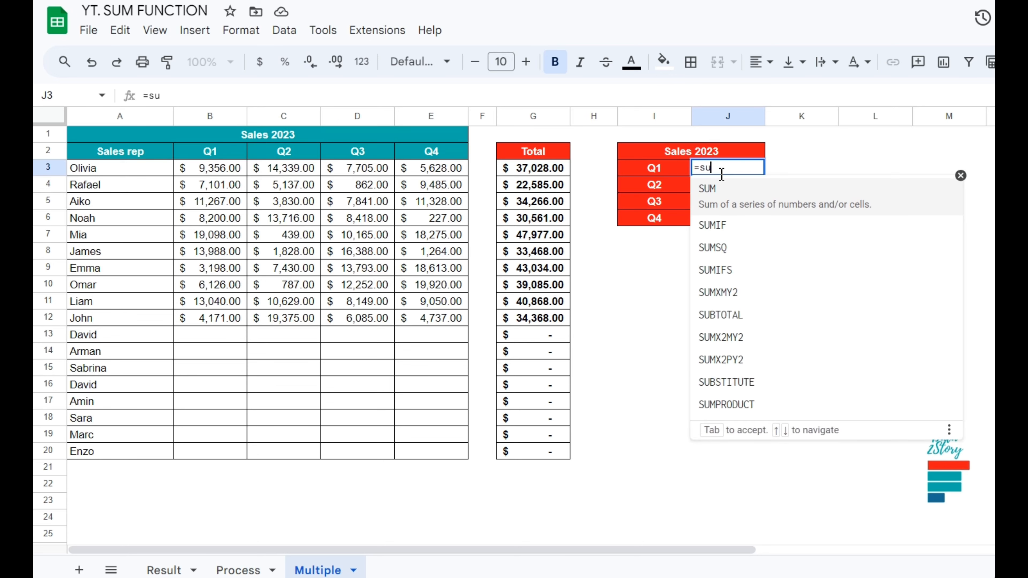
{"action": "type", "text": "m("}
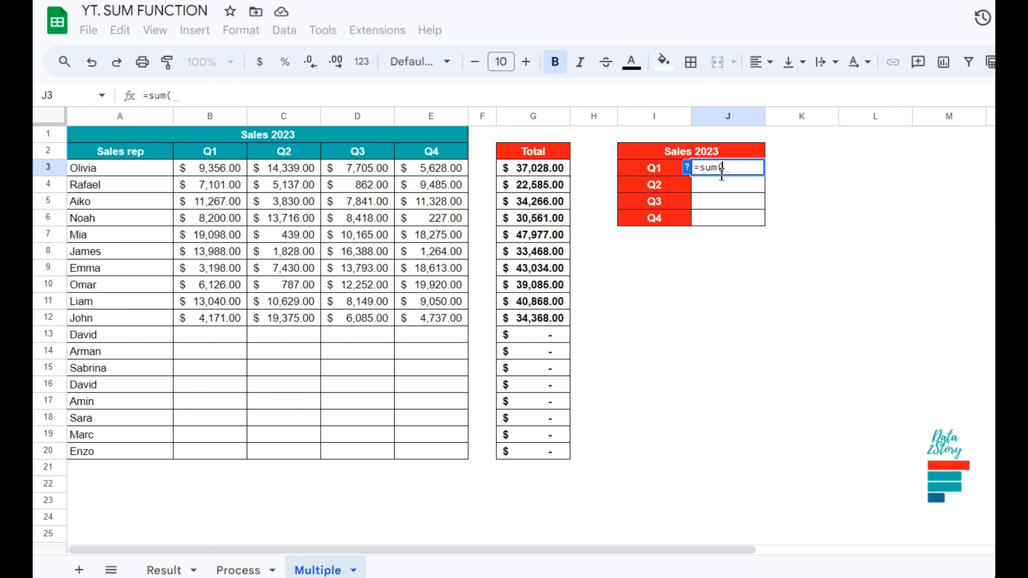
{"action": "type", "text": "b"}
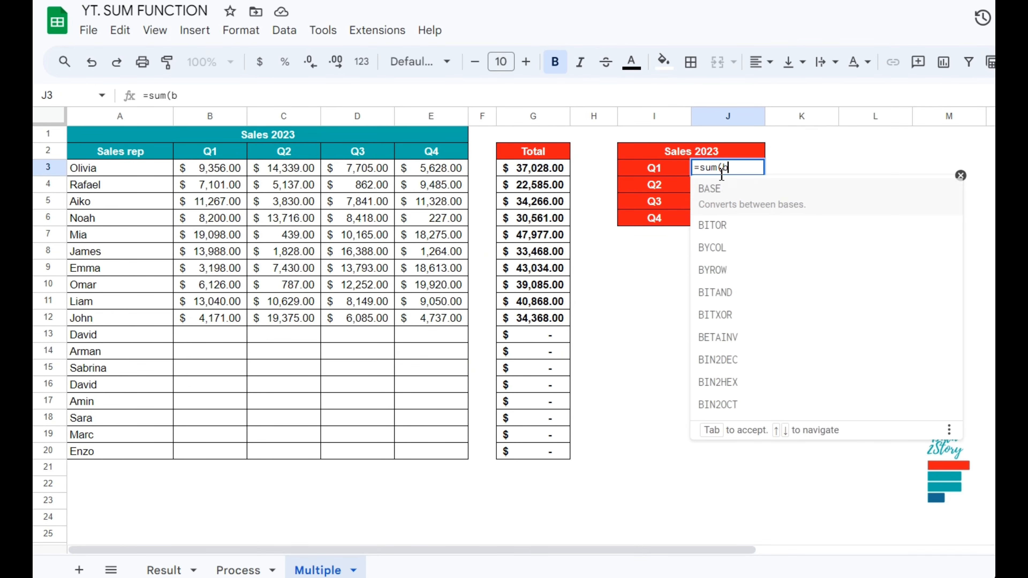
{"action": "type", "text": ":b"}
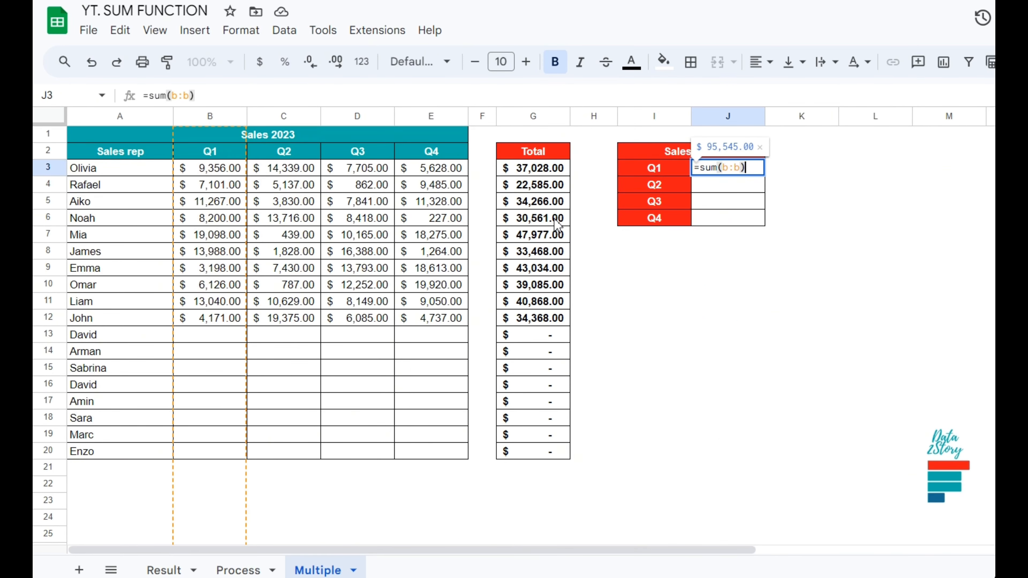
{"action": "key", "text": "Return"}
Enter =sum(C:C) in J4 by selecting the entire Q2 column as the range.
{"action": "type", "text": "=su"}
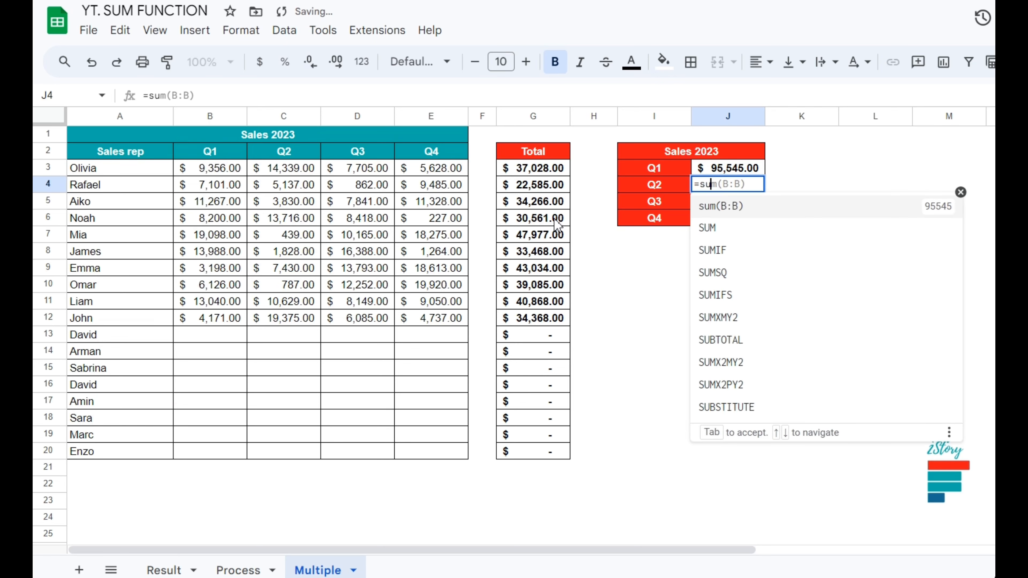
{"action": "type", "text": "m(B:B)("}
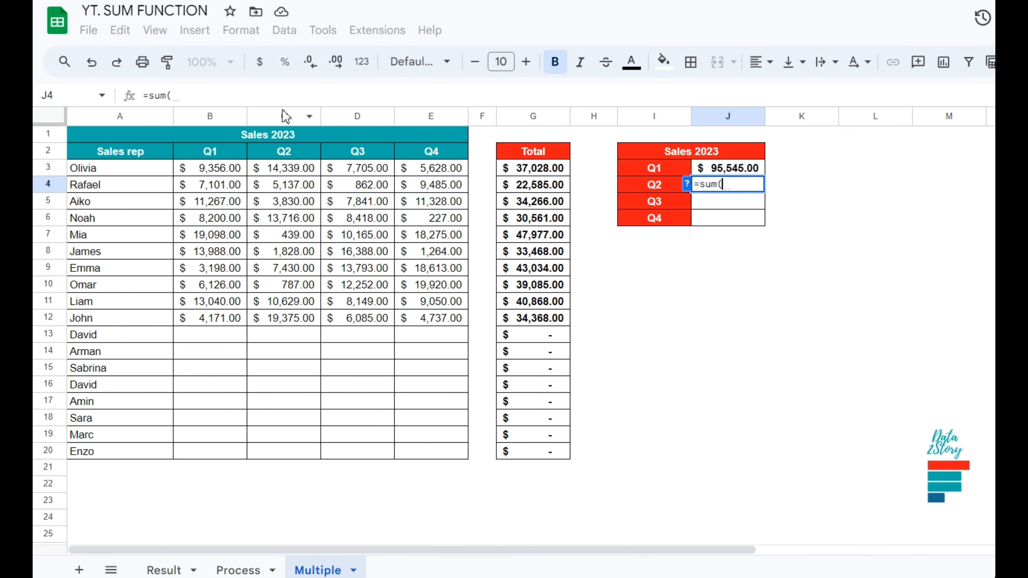
{"action": "left_click", "coordinate": [286, 117]}
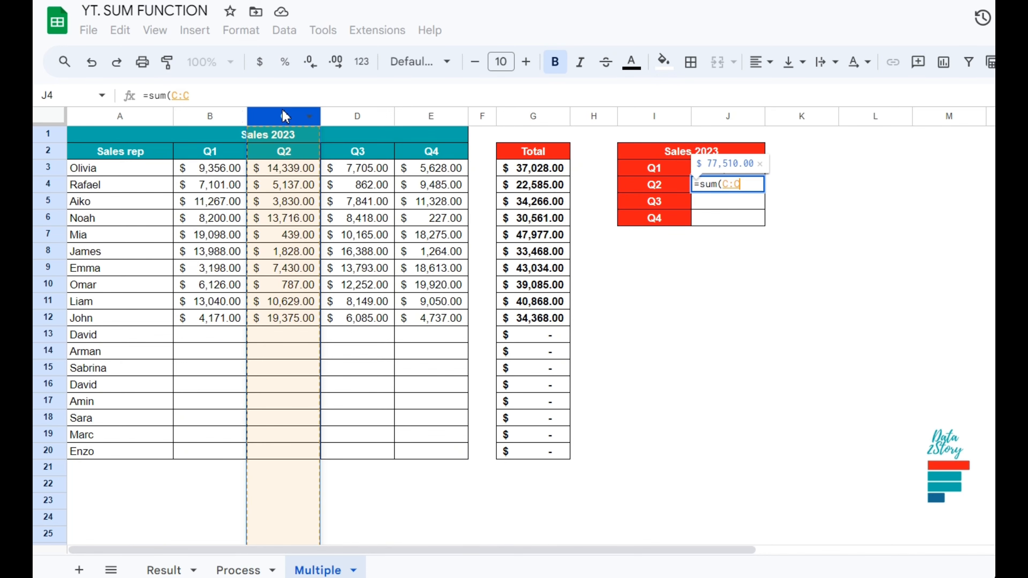
{"action": "key", "text": "Return"}
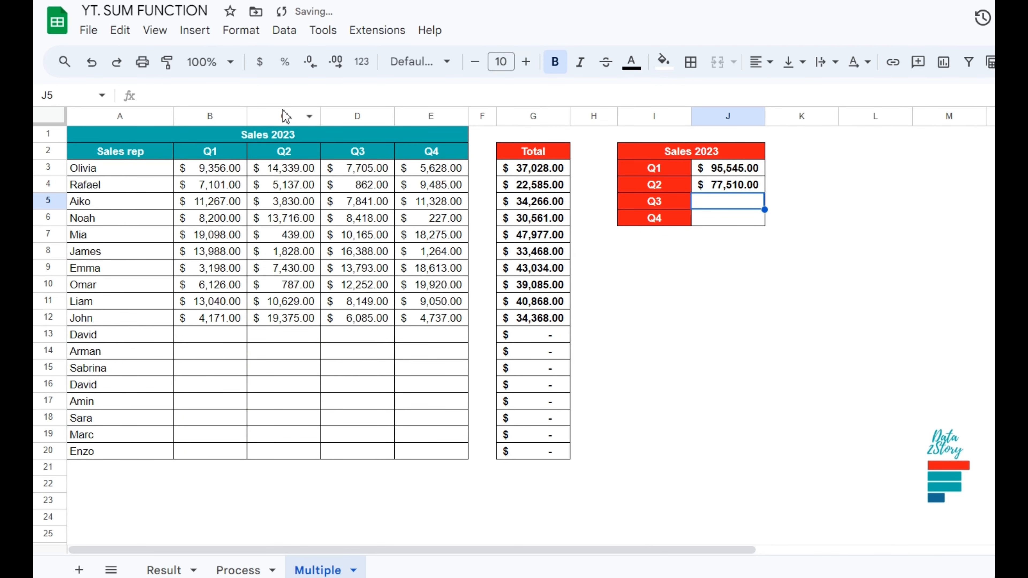
Enter =sum(D:D) in J5 by selecting the entire Q3 column as the range.
{"action": "type", "text": "=sum(D:D"}
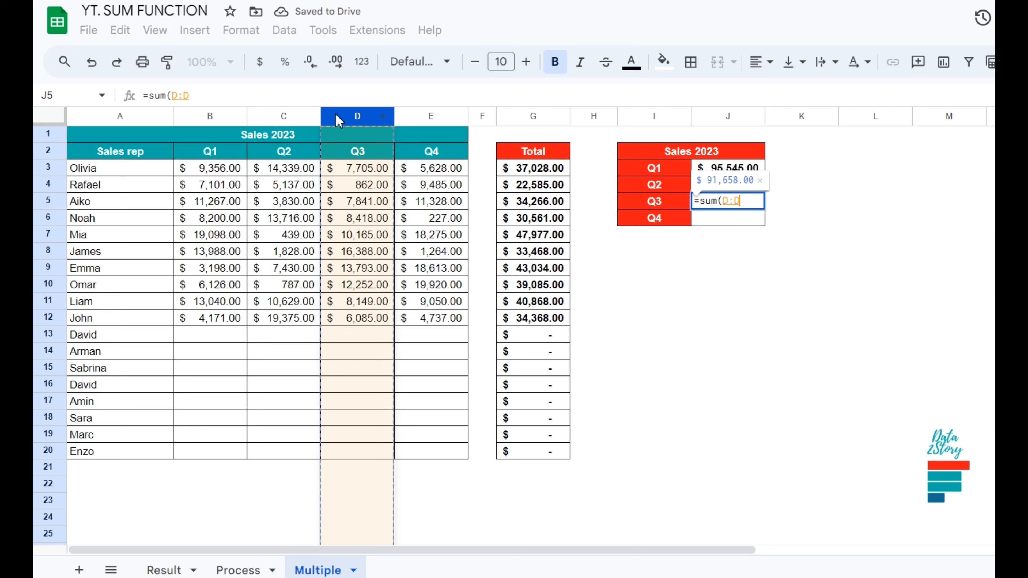
{"action": "left_click", "coordinate": [339, 117]}
{"action": "key", "text": "Return"}
Enter =sum(e:e) in J6 to total the whole Q4 column.
{"action": "type", "text": "=su"}
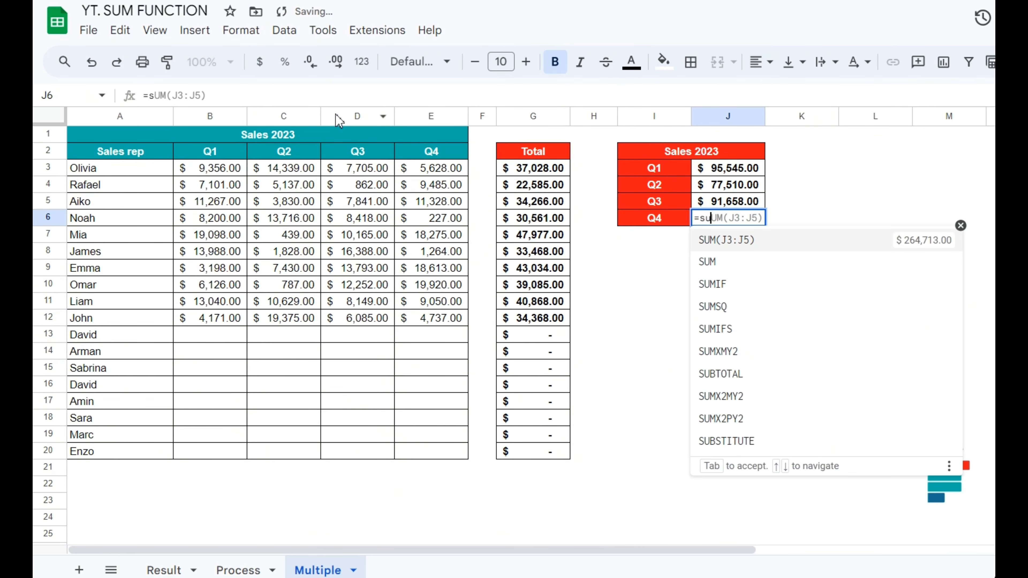
{"action": "type", "text": "m"}
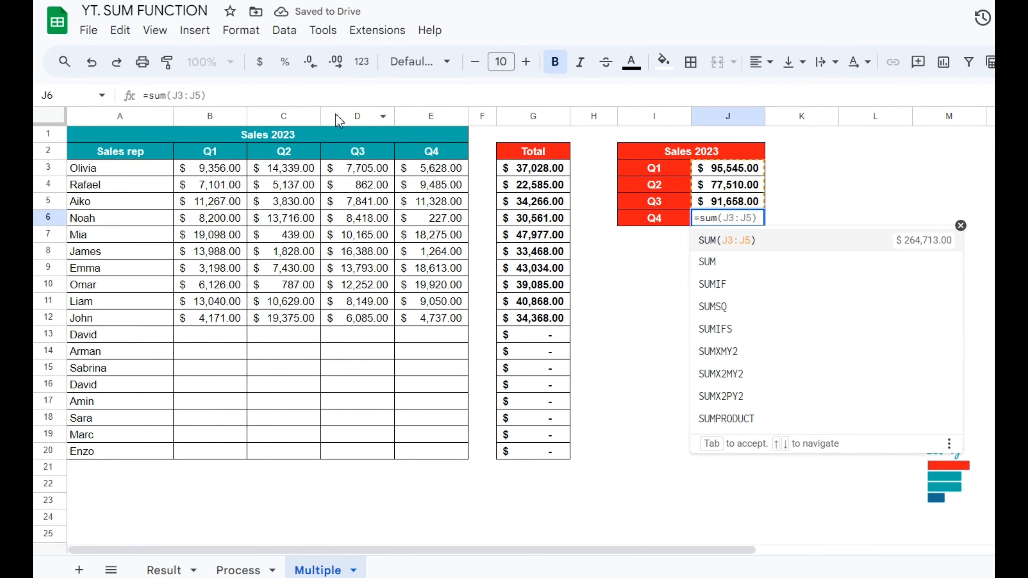
{"action": "type", "text": "(e"}
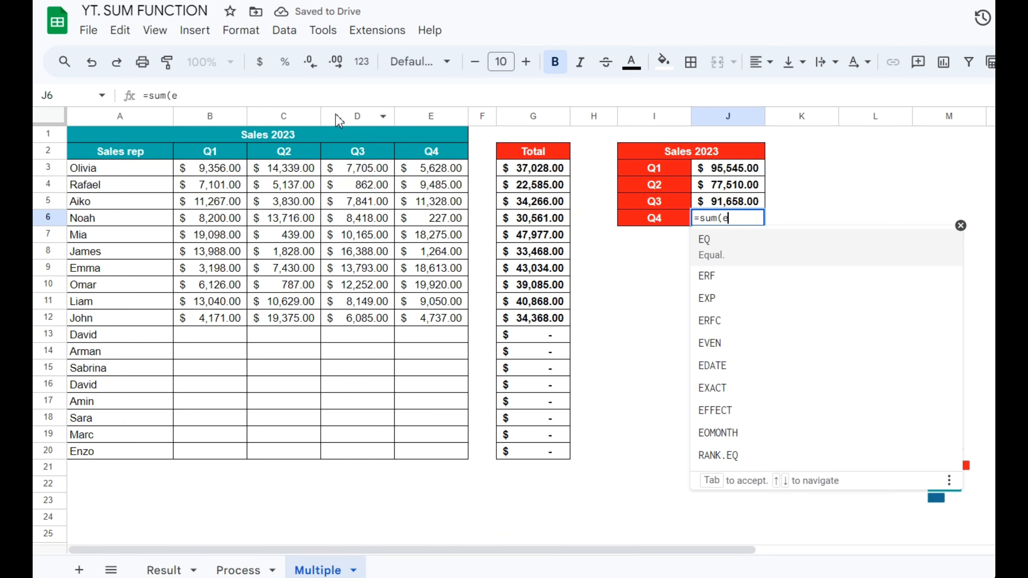
{"action": "type", "text": ":e"}
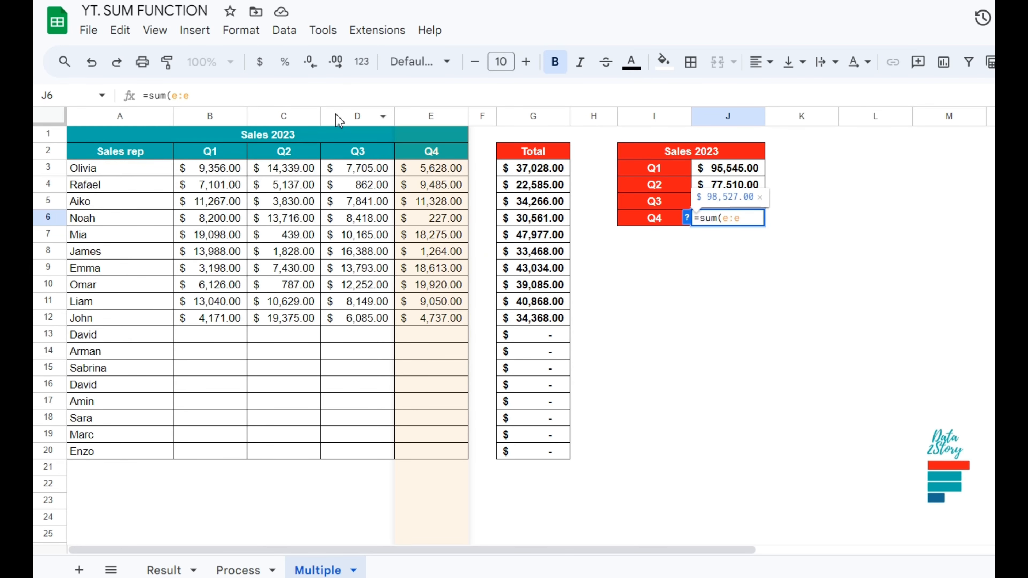
{"action": "type", "text": ")"}
{"action": "key", "text": "Return"}
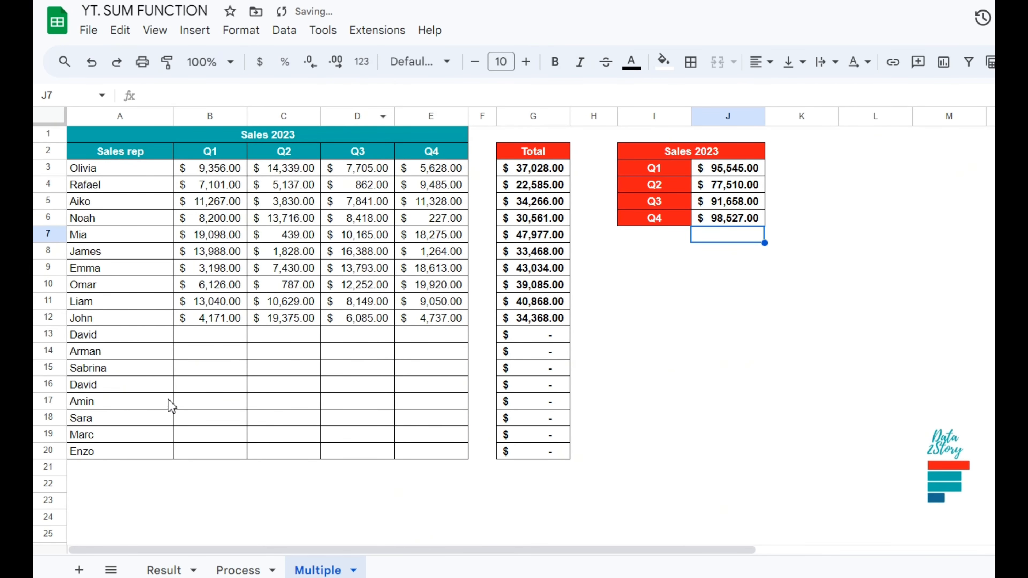
Enter 100000 as the Q1 sales in B13.
{"action": "left_click", "coordinate": [200, 336]}
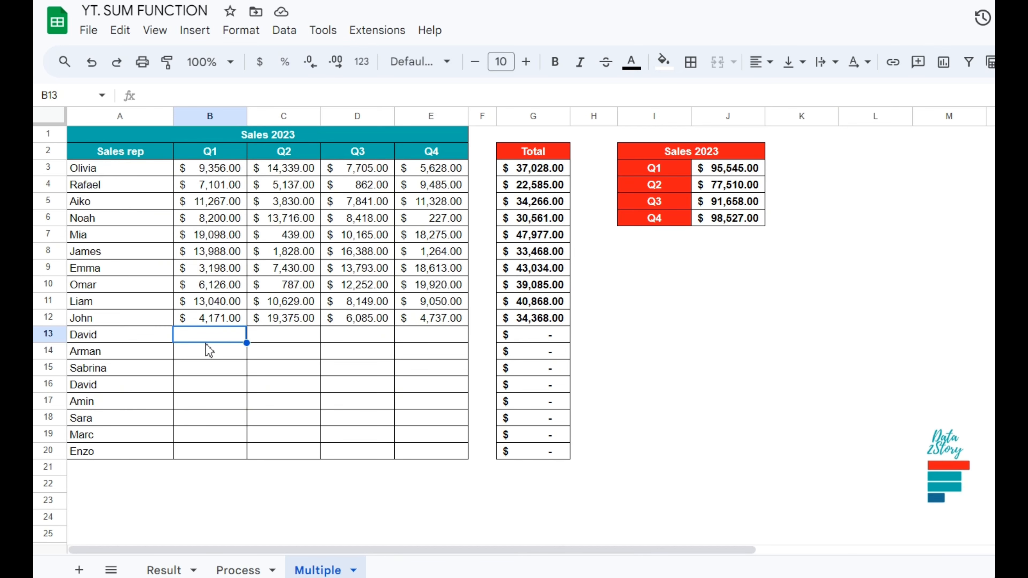
{"action": "type", "text": "100000"}
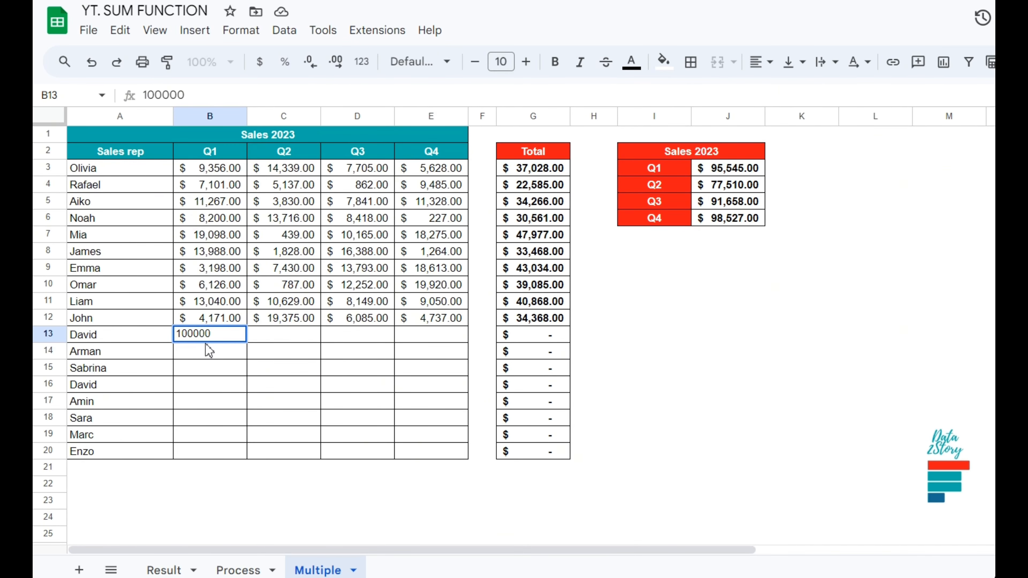
{"action": "key", "text": "Return"}
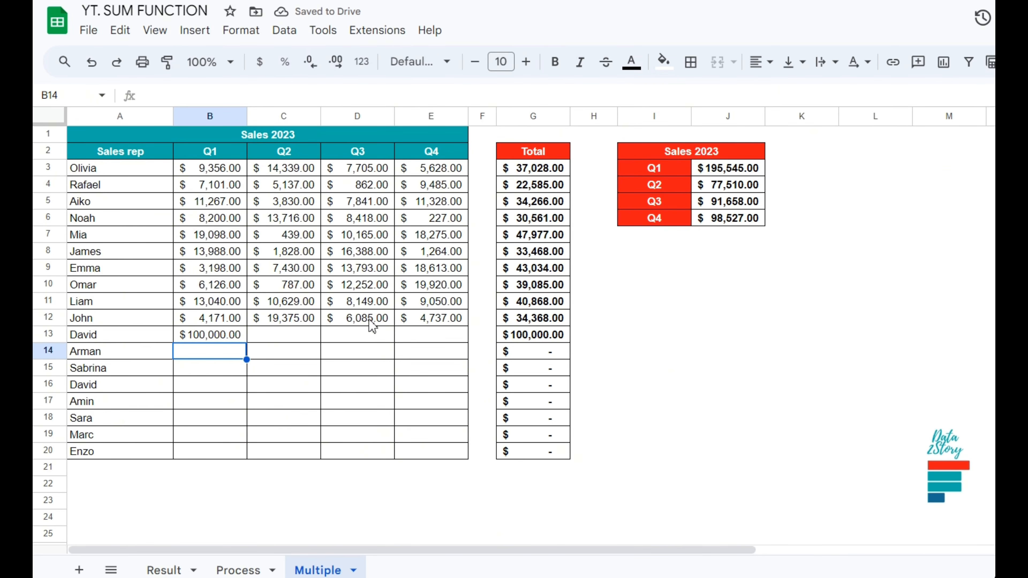
Enter 100000 as the Q2 sales in C18.
{"action": "left_click", "coordinate": [282, 417]}
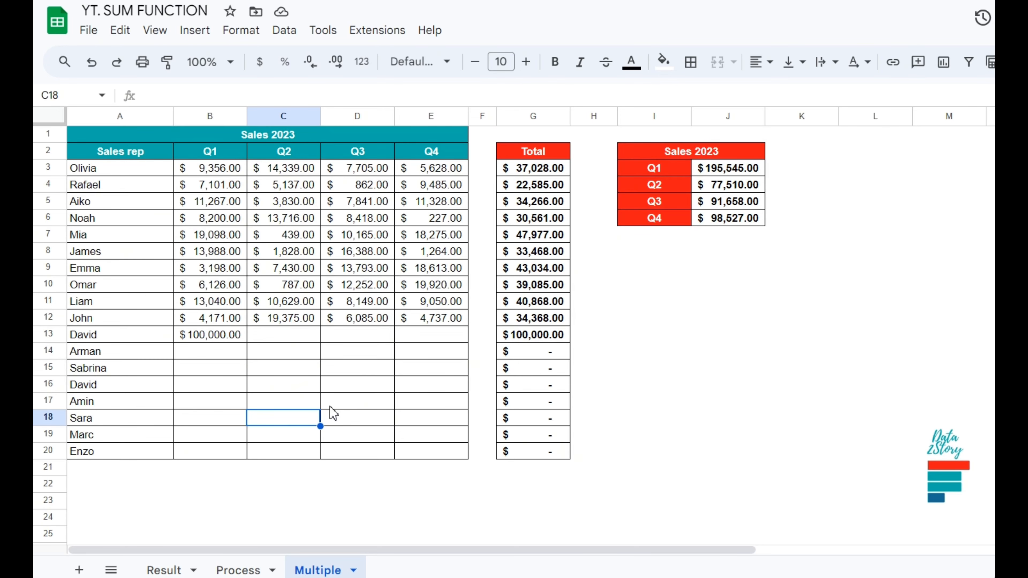
{"action": "type", "text": "1"}
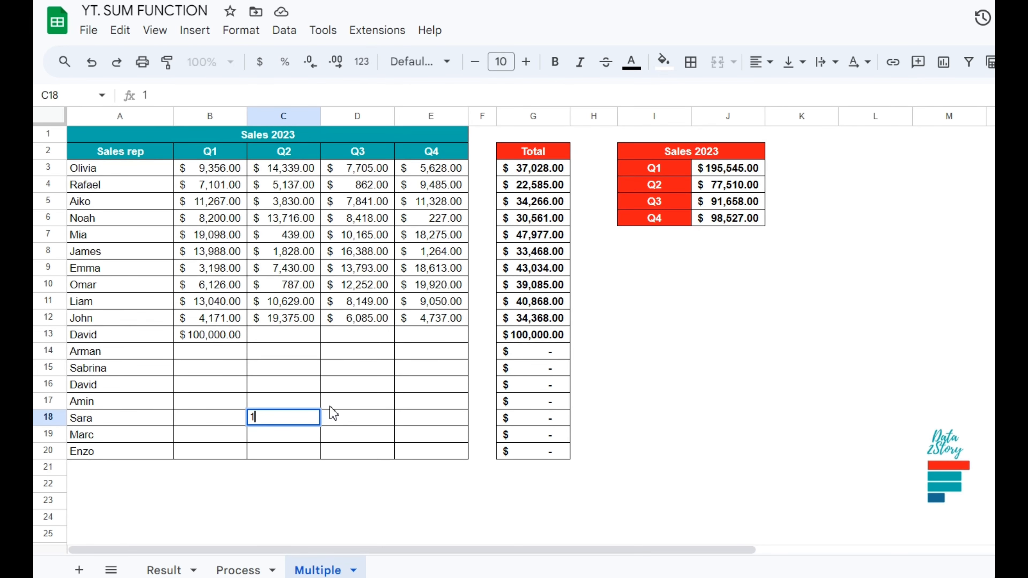
{"action": "type", "text": "000000"}
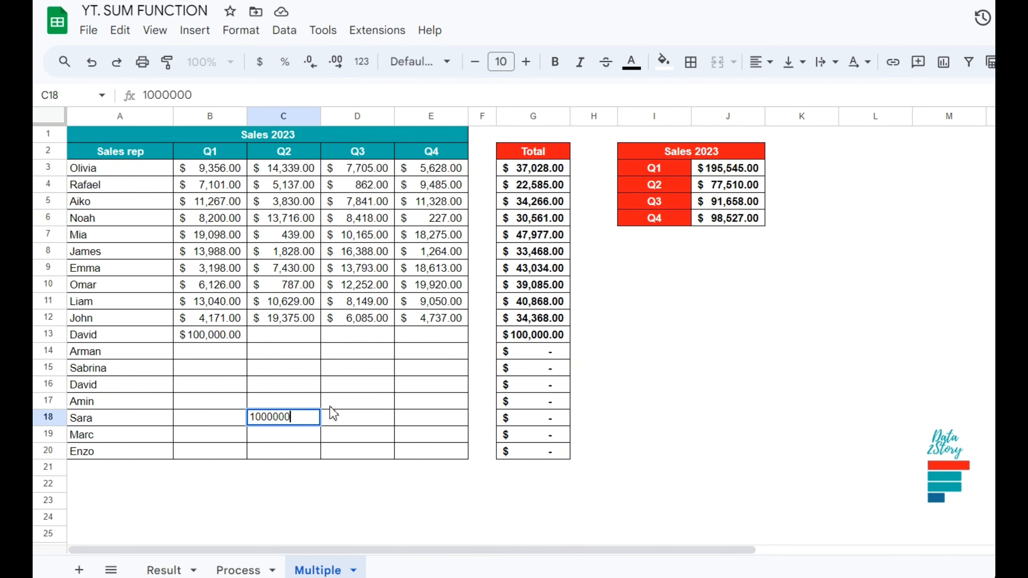
{"action": "key", "text": "BackSpace"}
{"action": "key", "text": "Return"}
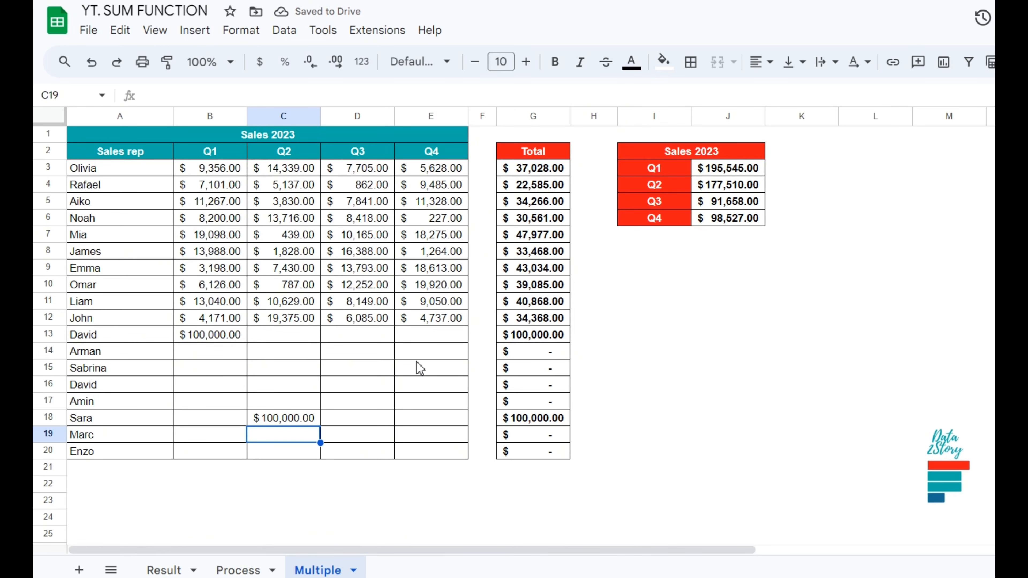
Enter 50000 as the Q4 sales in E14.
{"action": "left_click", "coordinate": [420, 352]}
{"action": "type", "text": "50000"}
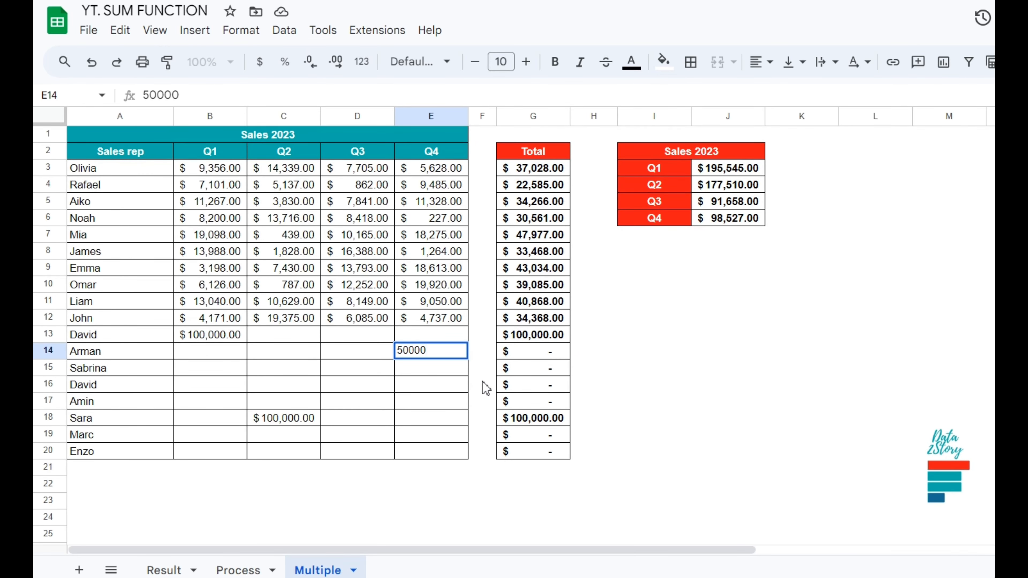
{"action": "key", "text": "Return"}
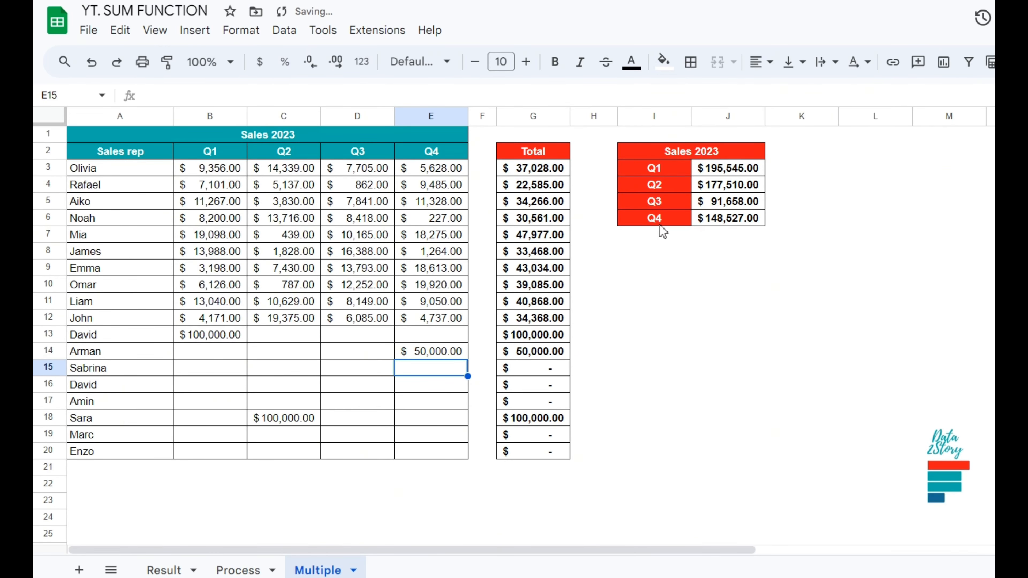